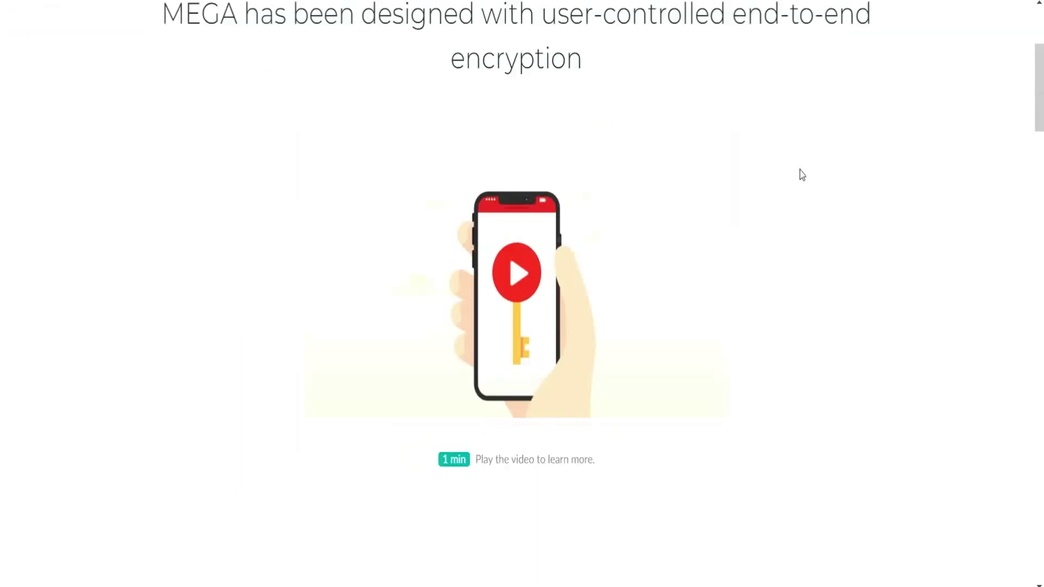
{"action": "scroll", "coordinate": [800, 173], "scroll_direction": "down", "scroll_amount": 3}
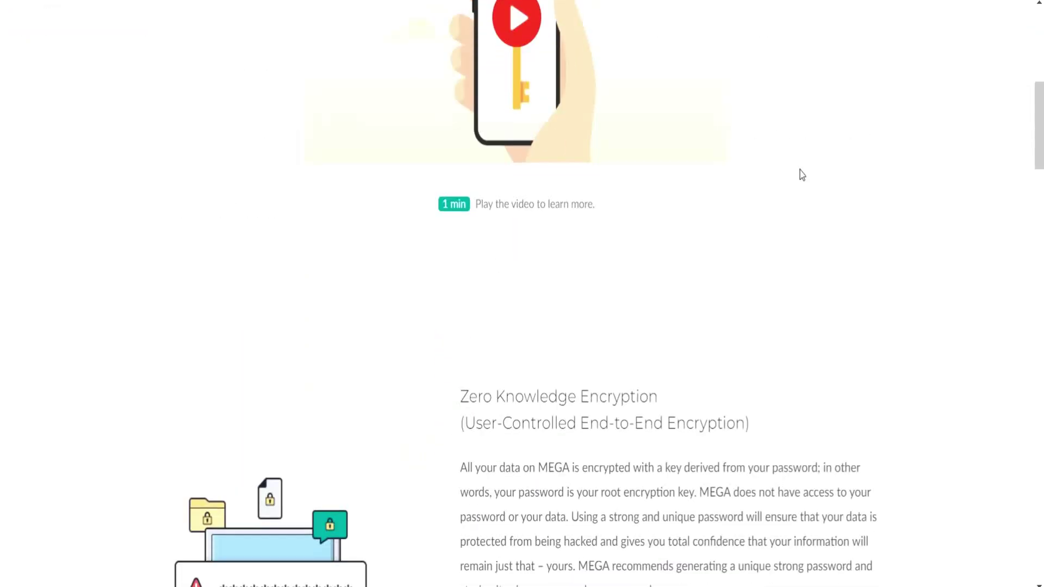
{"action": "scroll", "coordinate": [800, 173], "scroll_direction": "up", "scroll_amount": 3}
Play the encryption explainer video on the MEGA security page
{"action": "left_click", "coordinate": [524, 266]}
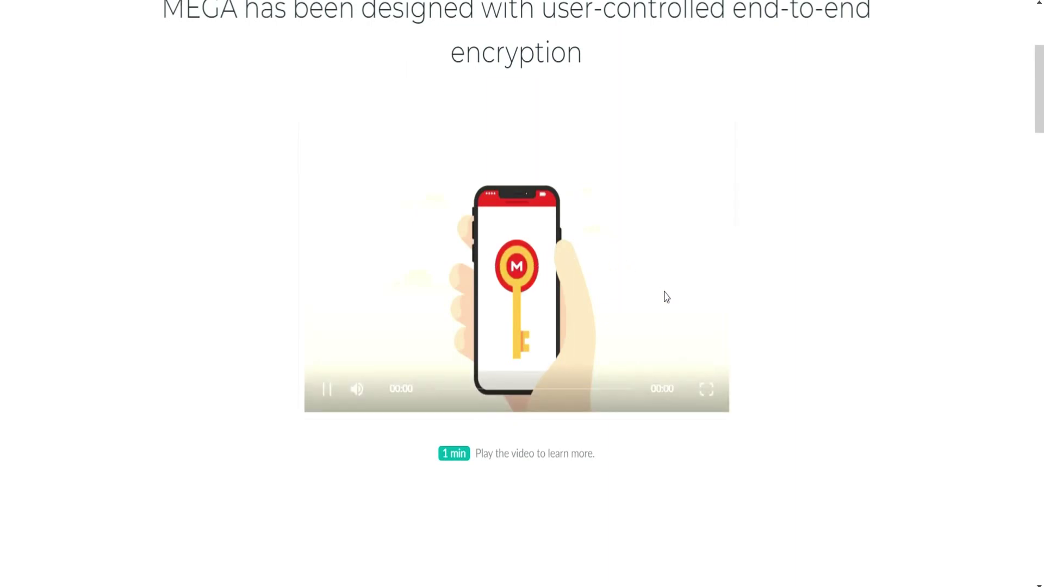
{"action": "scroll", "coordinate": [602, 326], "scroll_direction": "down", "scroll_amount": 1}
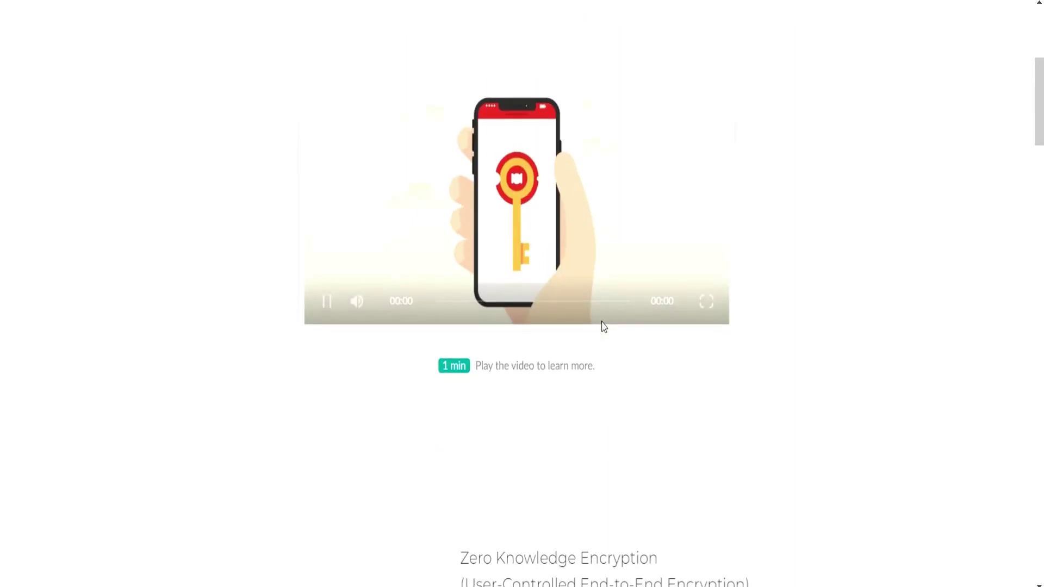
{"action": "scroll", "coordinate": [602, 326], "scroll_direction": "down", "scroll_amount": 4}
{"action": "scroll", "coordinate": [602, 326], "scroll_direction": "down", "scroll_amount": 4}
{"action": "scroll", "coordinate": [602, 327], "scroll_direction": "down", "scroll_amount": 4}
{"action": "scroll", "coordinate": [602, 326], "scroll_direction": "down", "scroll_amount": 2}
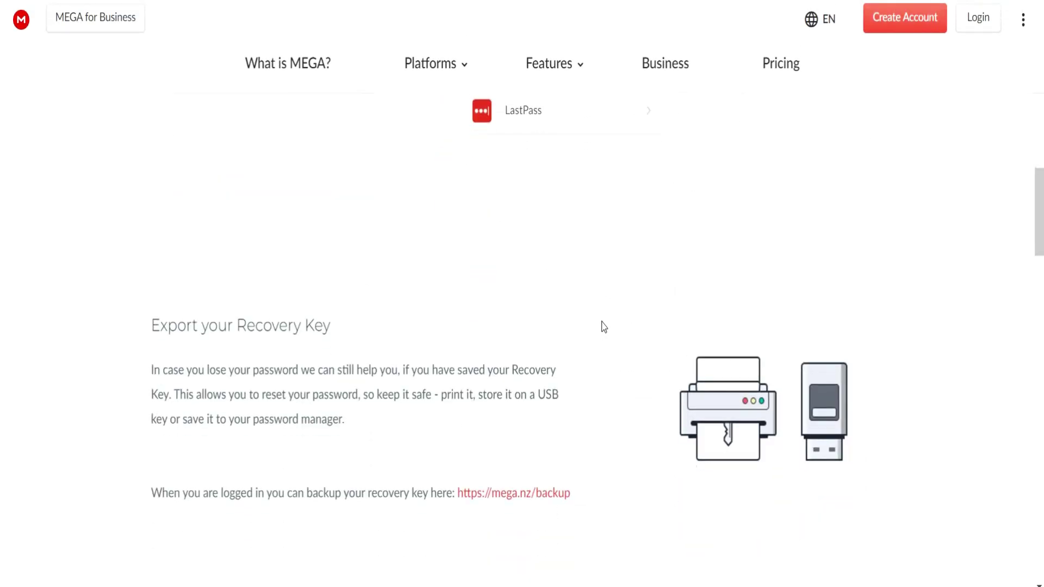
{"action": "scroll", "coordinate": [603, 326], "scroll_direction": "down", "scroll_amount": 4}
{"action": "scroll", "coordinate": [601, 326], "scroll_direction": "down", "scroll_amount": 4}
{"action": "scroll", "coordinate": [602, 327], "scroll_direction": "down", "scroll_amount": 4}
{"action": "scroll", "coordinate": [602, 326], "scroll_direction": "down", "scroll_amount": 3}
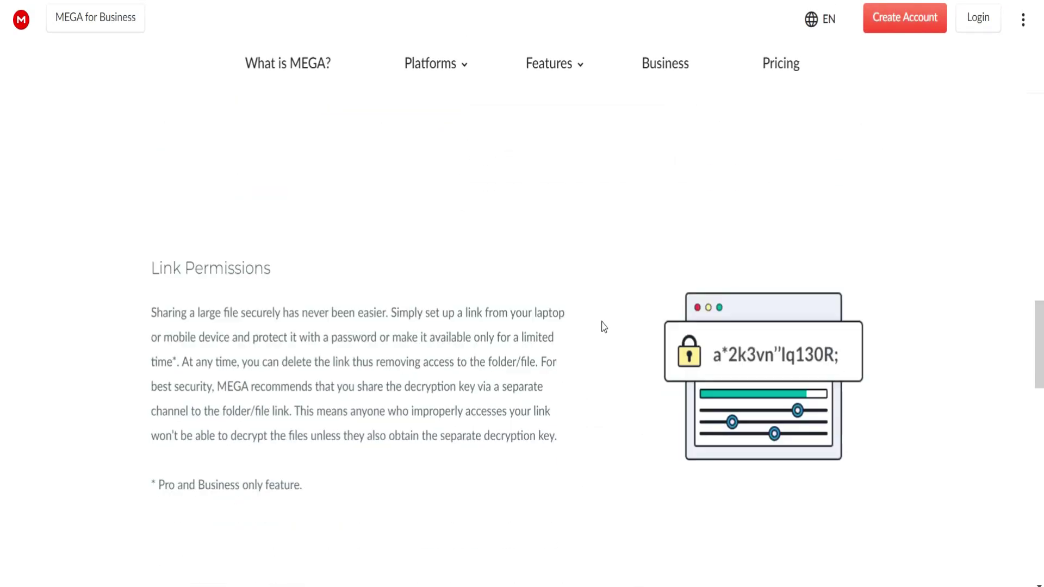
{"action": "scroll", "coordinate": [602, 326], "scroll_direction": "down", "scroll_amount": 4}
{"action": "scroll", "coordinate": [603, 326], "scroll_direction": "down", "scroll_amount": 4}
{"action": "scroll", "coordinate": [602, 326], "scroll_direction": "down", "scroll_amount": 3}
{"action": "scroll", "coordinate": [603, 326], "scroll_direction": "down", "scroll_amount": 3}
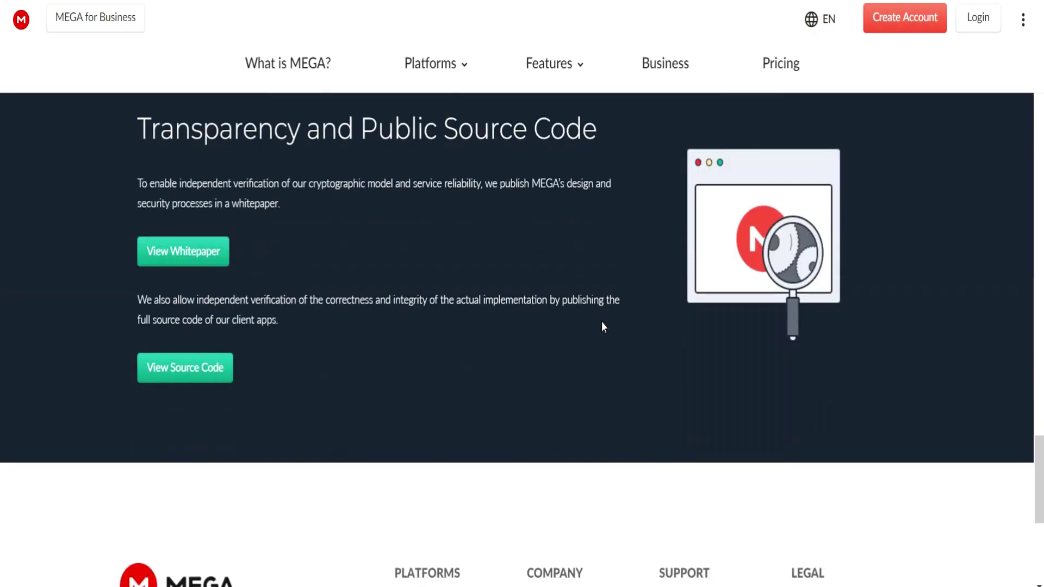
{"action": "scroll", "coordinate": [602, 326], "scroll_direction": "down", "scroll_amount": 4}
{"action": "scroll", "coordinate": [602, 326], "scroll_direction": "down", "scroll_amount": 3}
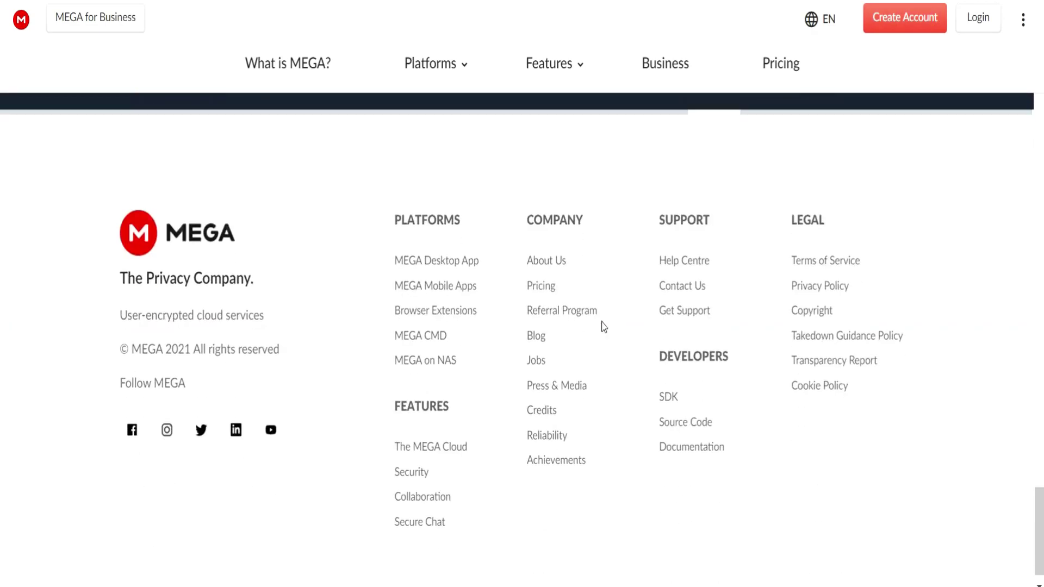
{"action": "scroll", "coordinate": [601, 326], "scroll_direction": "down", "scroll_amount": 2}
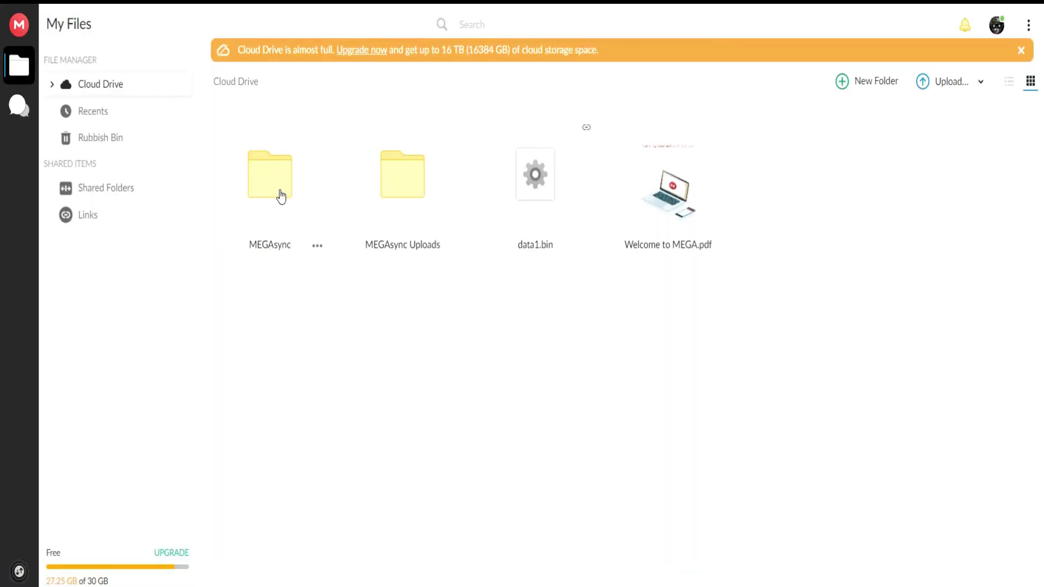
Open MEGAsync and send its flutter folder to the Rubbish Bin, confirming the deletion
{"action": "mouse_move", "coordinate": [271, 196]}
{"action": "left_click", "coordinate": [260, 181]}
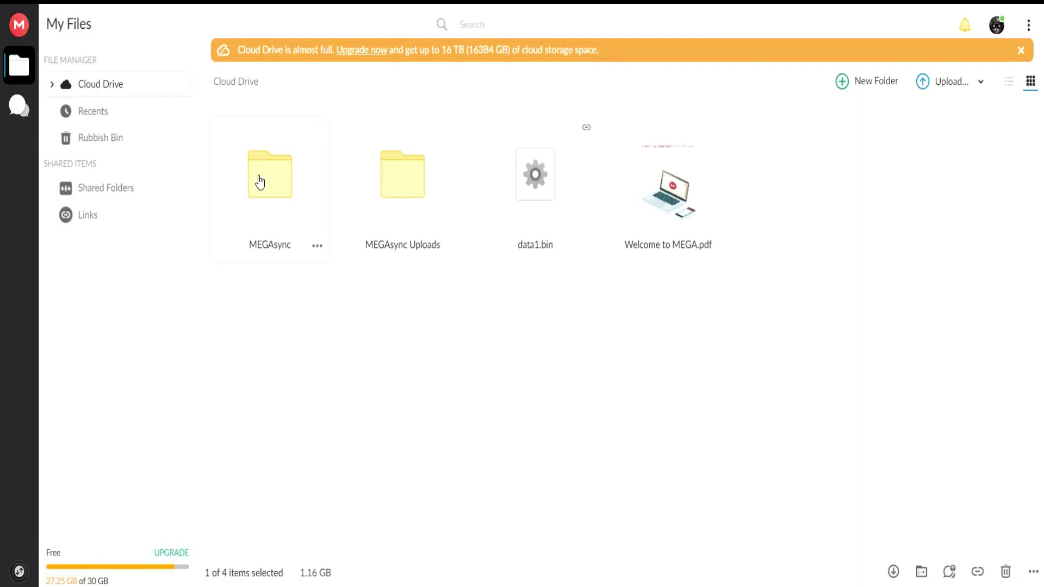
{"action": "double_click", "coordinate": [259, 182]}
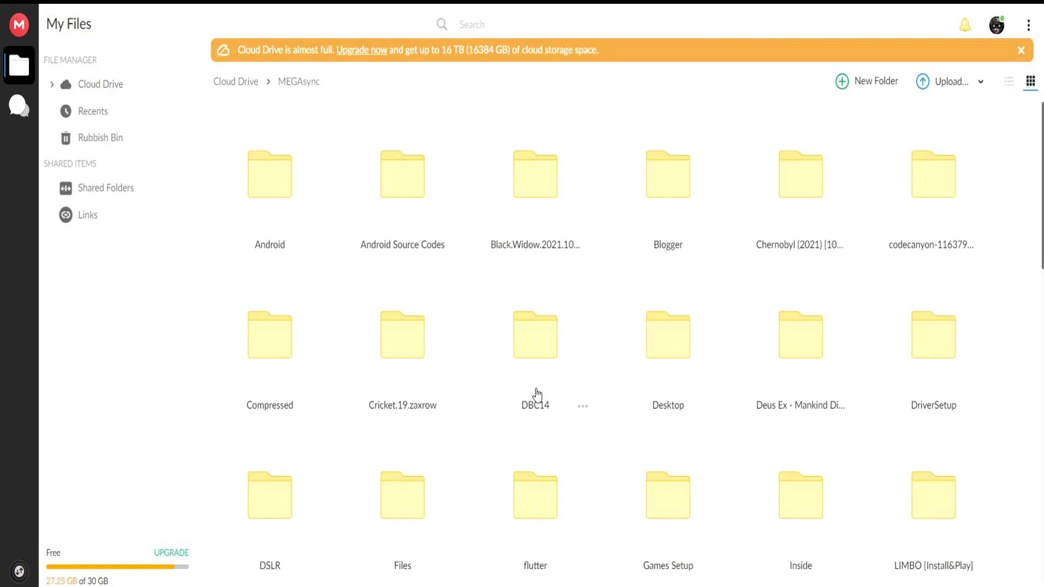
{"action": "left_click", "coordinate": [539, 489]}
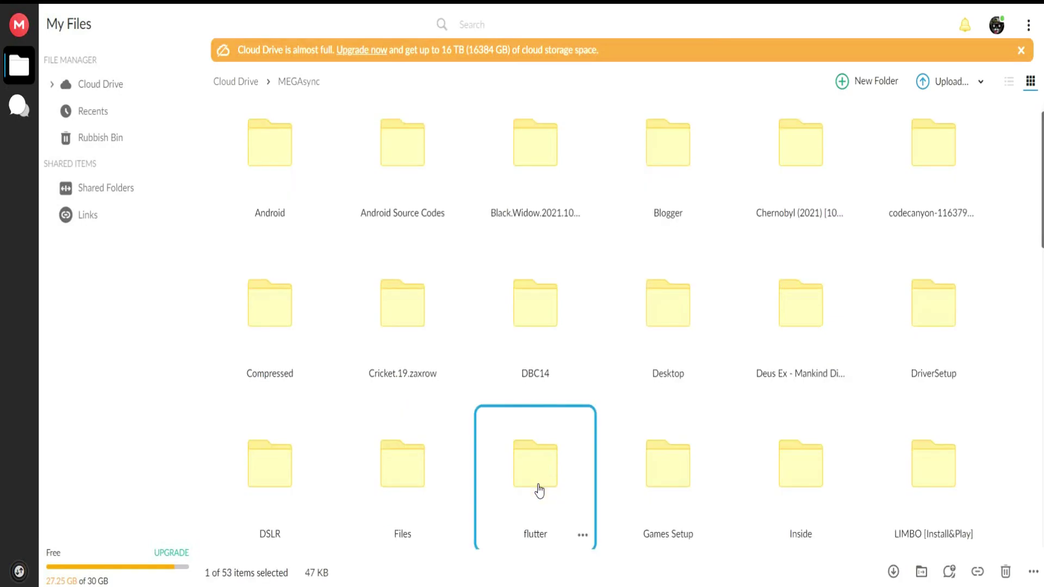
{"action": "key", "text": "Delete"}
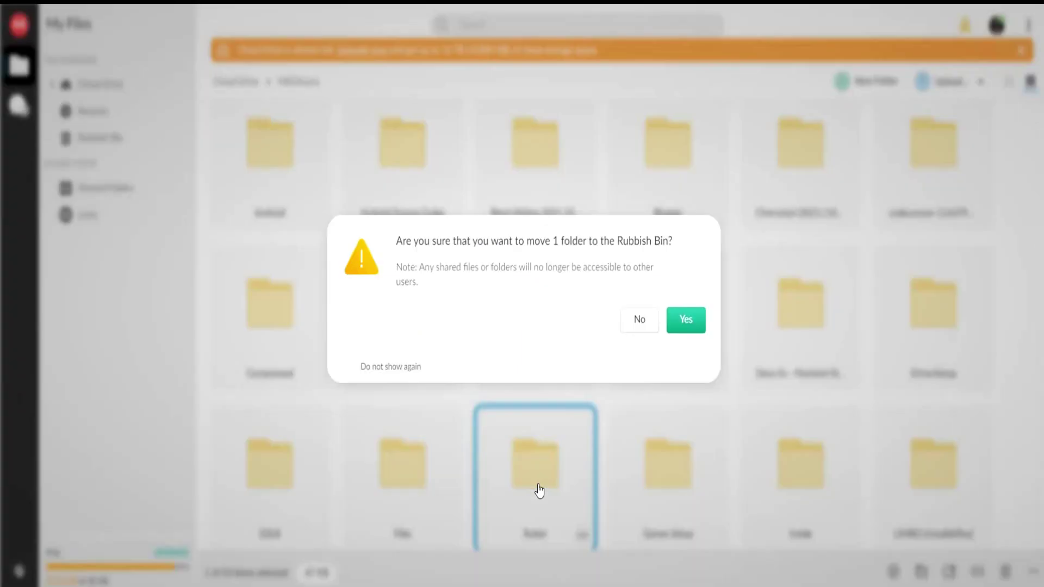
{"action": "left_click", "coordinate": [685, 320]}
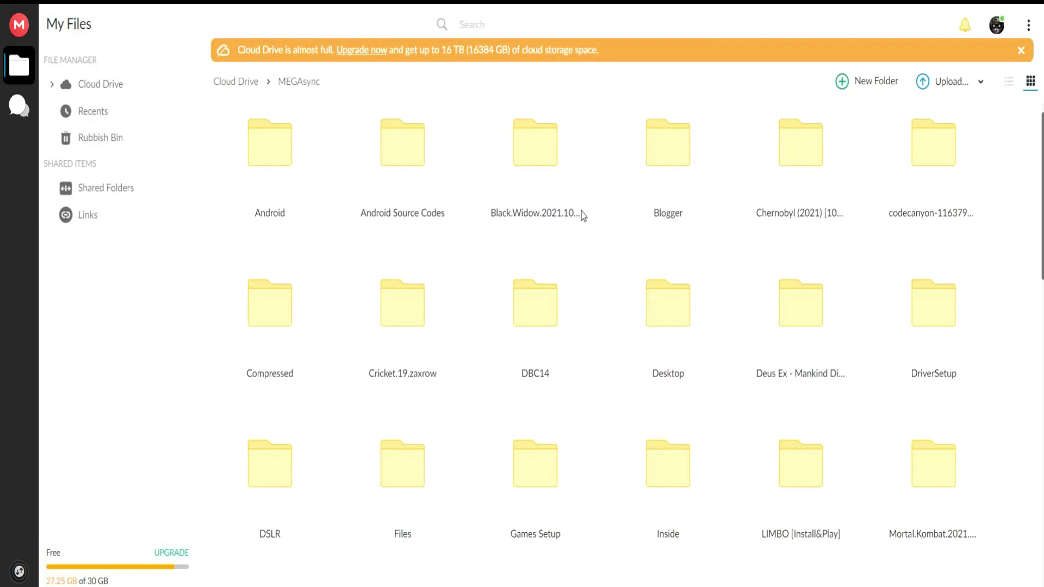
Restore the flutter folder from the Rubbish Bin
{"action": "left_click", "coordinate": [90, 140]}
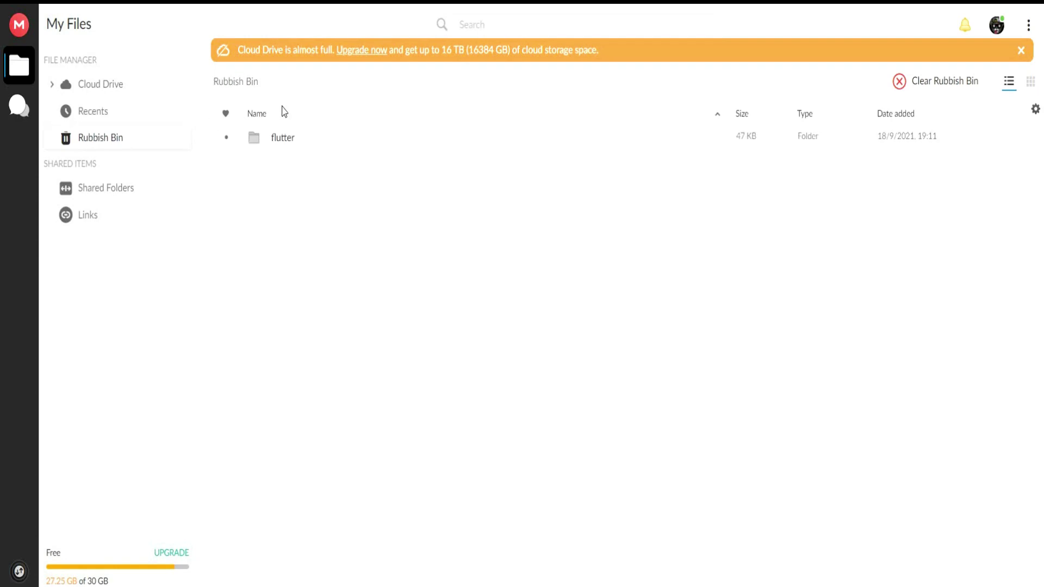
{"action": "mouse_move", "coordinate": [317, 139]}
{"action": "right_click", "coordinate": [317, 143]}
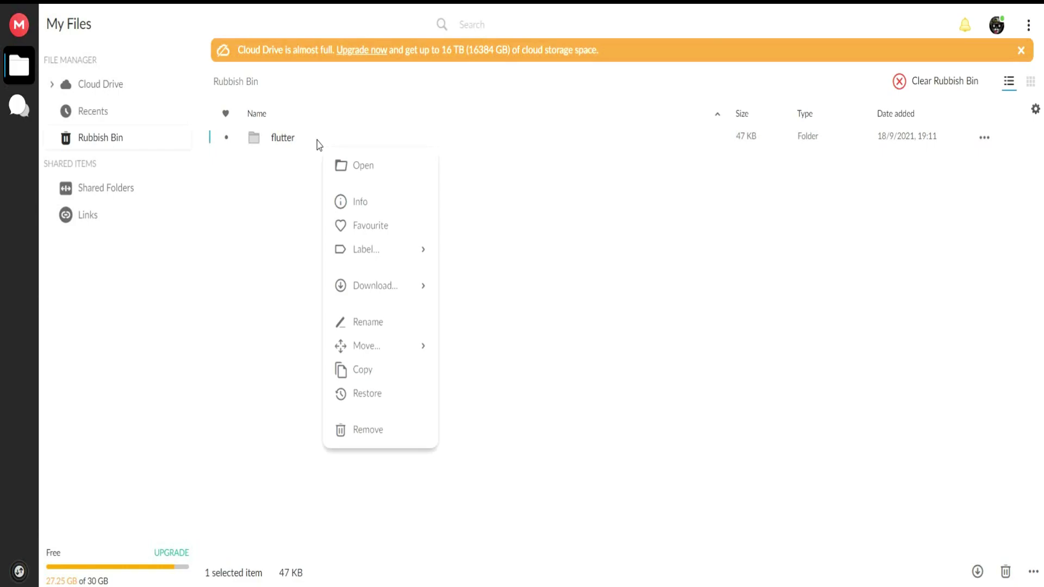
{"action": "left_click", "coordinate": [368, 394]}
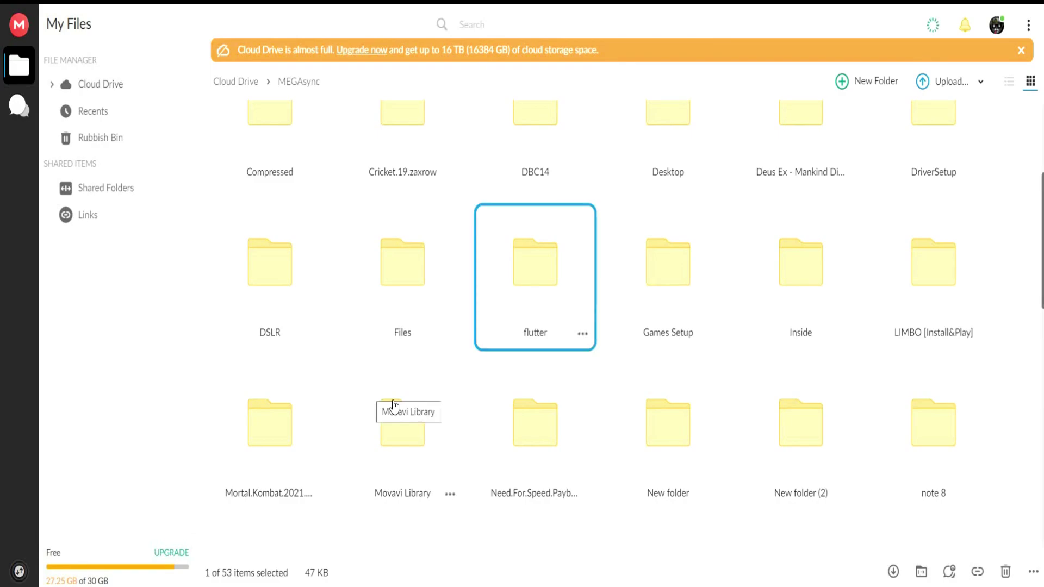
{"action": "scroll", "coordinate": [419, 414], "scroll_direction": "up", "scroll_amount": 1}
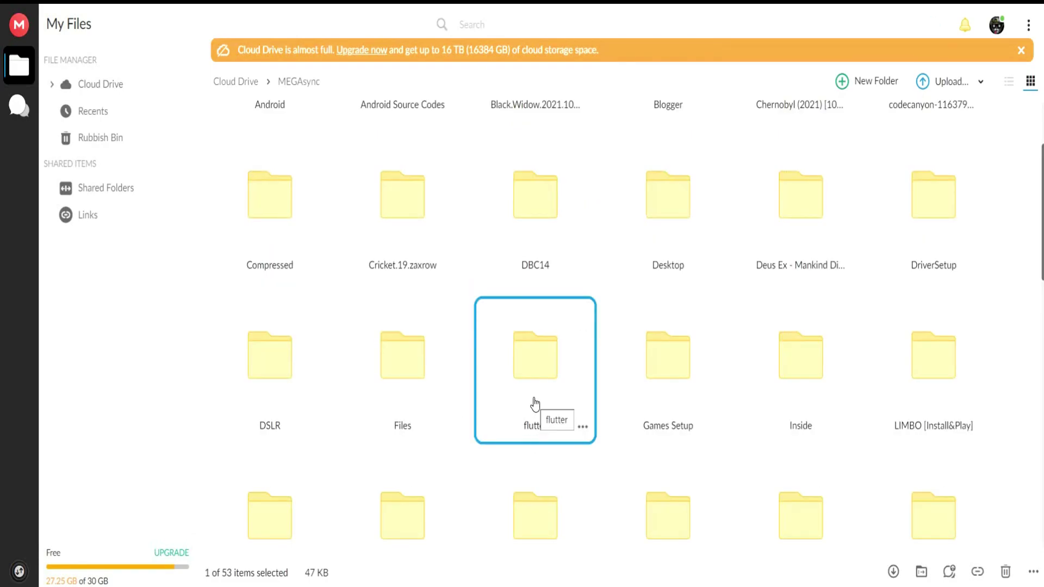
{"action": "scroll", "coordinate": [535, 403], "scroll_direction": "up", "scroll_amount": 1}
Reopen Cloud Drive's MEGAsync folder to check that flutter is back
{"action": "left_click", "coordinate": [235, 81]}
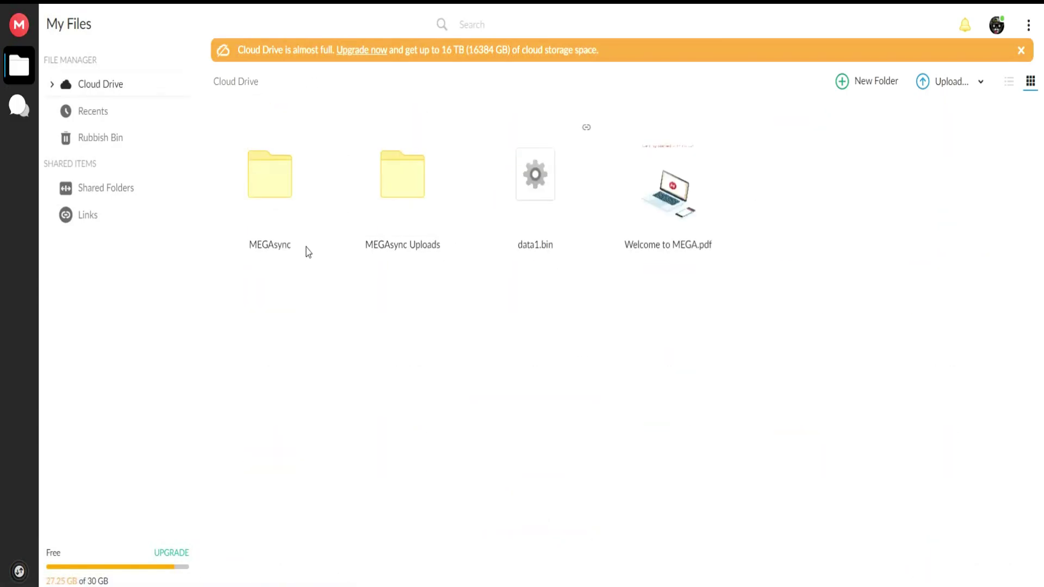
{"action": "left_click", "coordinate": [277, 192]}
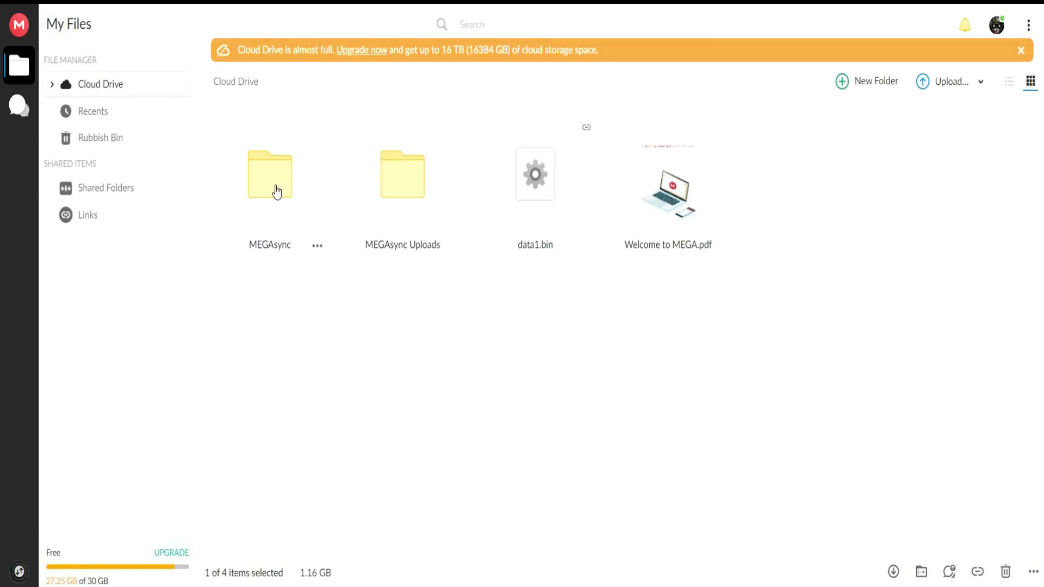
{"action": "double_click", "coordinate": [277, 192]}
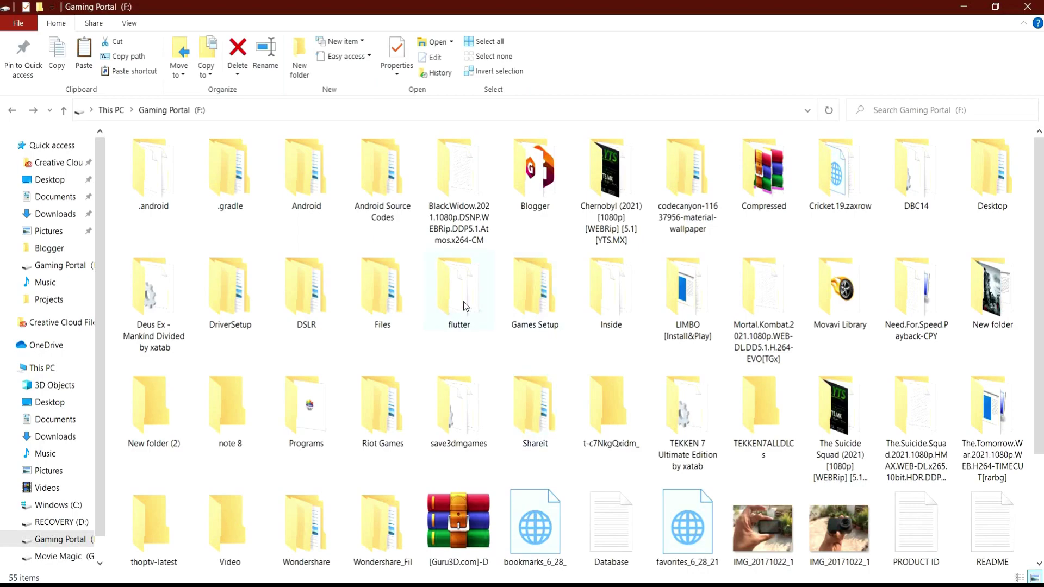
Browse into Files > Files on Gaming Portal (F:), then back out to the drive root
{"action": "left_click", "coordinate": [383, 285]}
{"action": "double_click", "coordinate": [383, 286]}
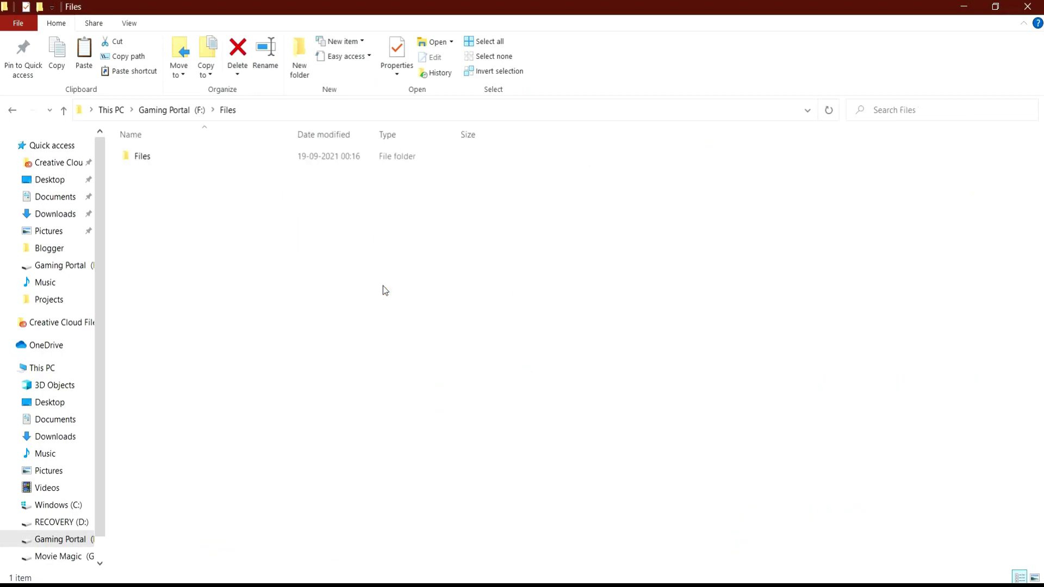
{"action": "double_click", "coordinate": [325, 158]}
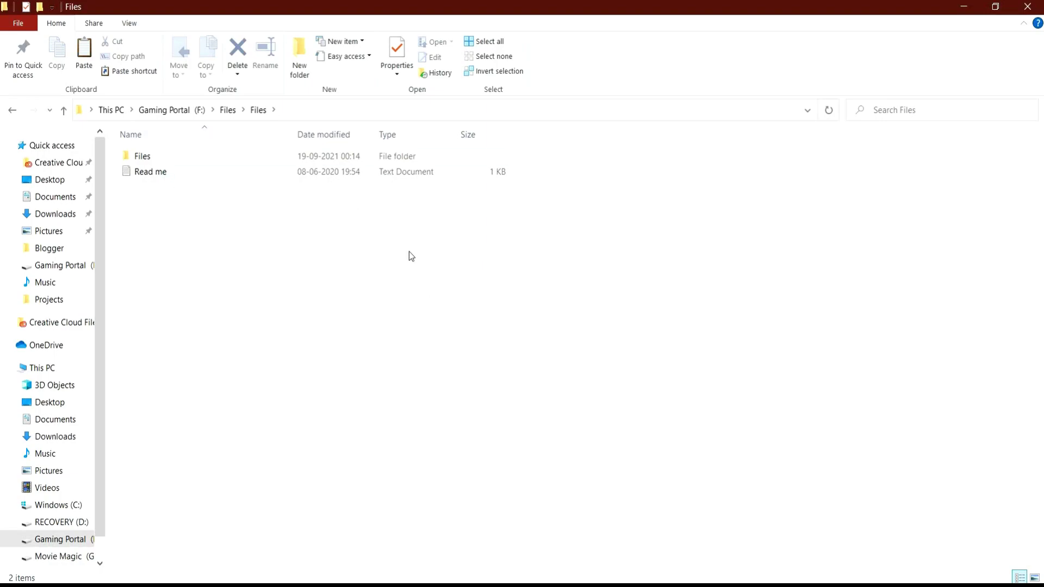
{"action": "left_click", "coordinate": [10, 111]}
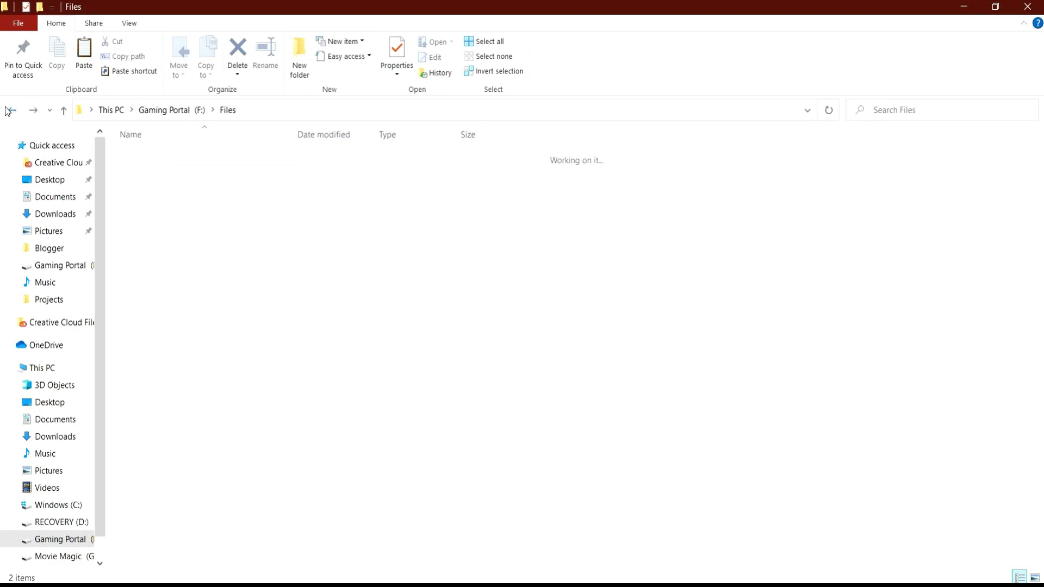
{"action": "left_click", "coordinate": [10, 112]}
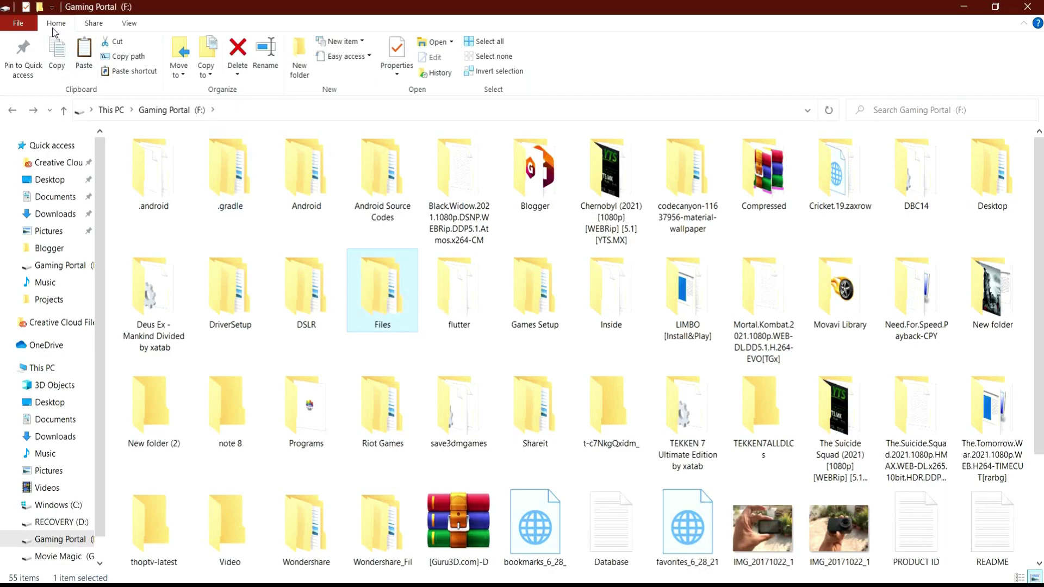
Turn on Hidden items from the File Explorer View ribbon
{"action": "left_click", "coordinate": [129, 24]}
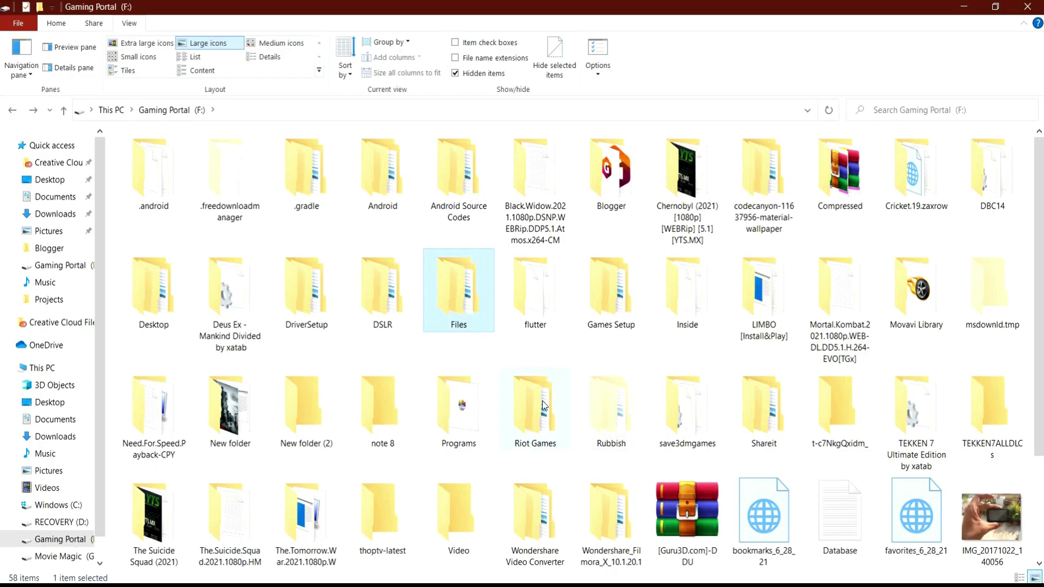
Browse Rubbish > 2021-09-18 > Files > Files, then back out to the F: root
{"action": "double_click", "coordinate": [604, 413]}
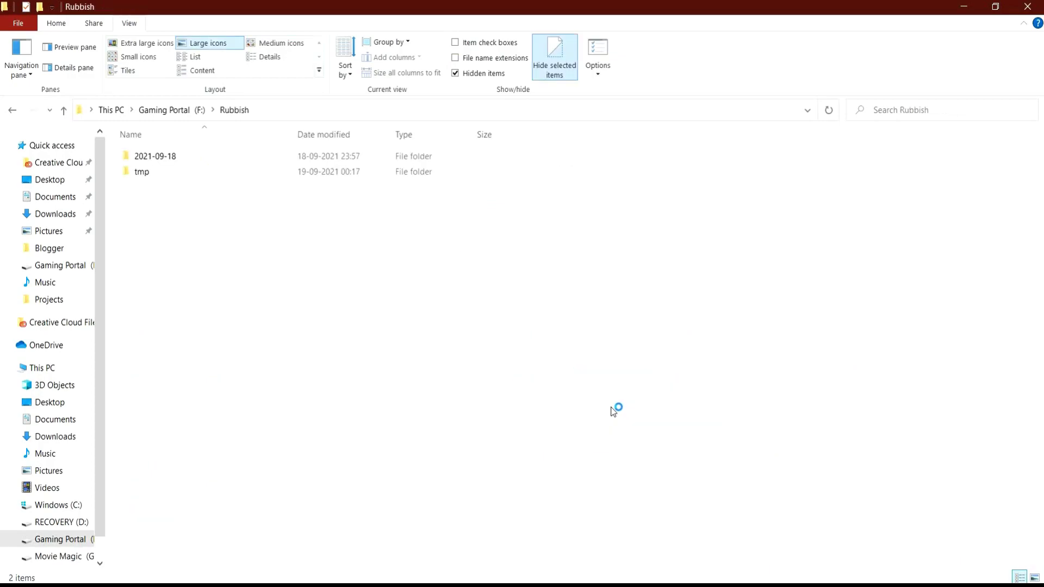
{"action": "double_click", "coordinate": [184, 160]}
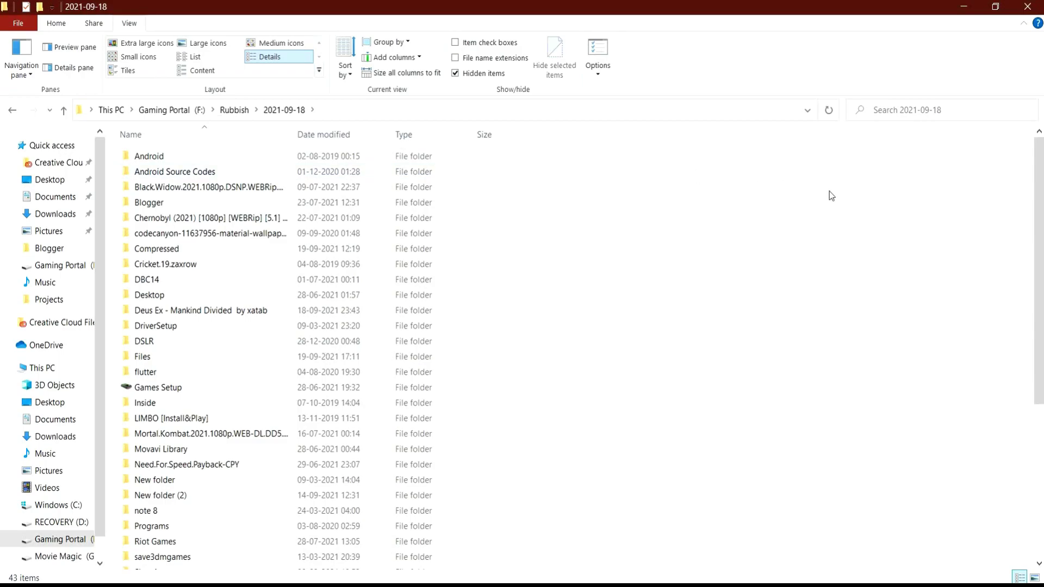
{"action": "mouse_move", "coordinate": [1039, 171]}
{"action": "left_mouse_down"}
{"action": "mouse_move", "coordinate": [1039, 380]}
{"action": "mouse_move", "coordinate": [1039, 139]}
{"action": "left_mouse_up"}
{"action": "double_click", "coordinate": [152, 357]}
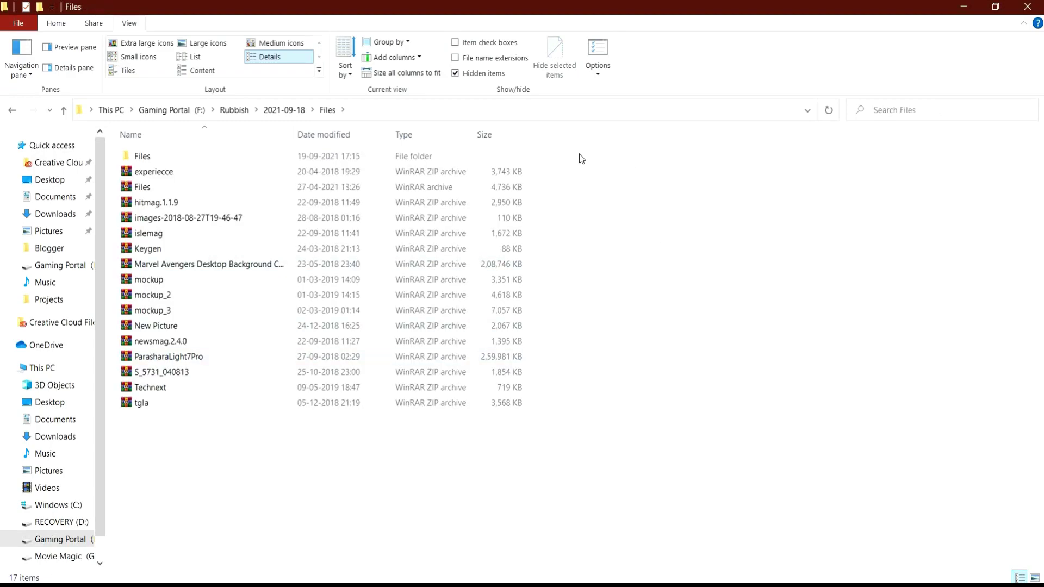
{"action": "double_click", "coordinate": [213, 158]}
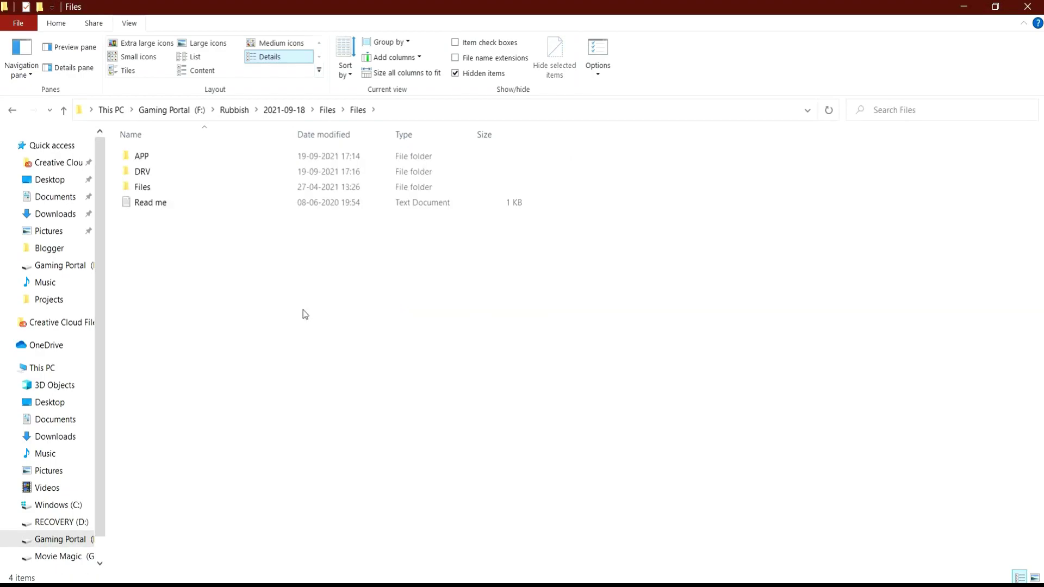
{"action": "left_click", "coordinate": [9, 112]}
{"action": "left_click", "coordinate": [12, 111]}
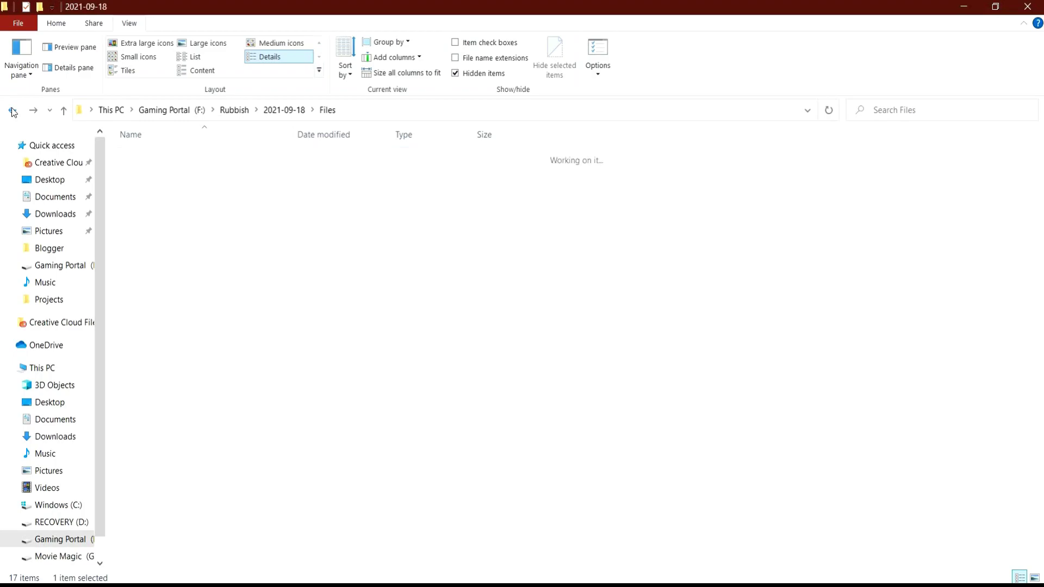
{"action": "left_click", "coordinate": [13, 111]}
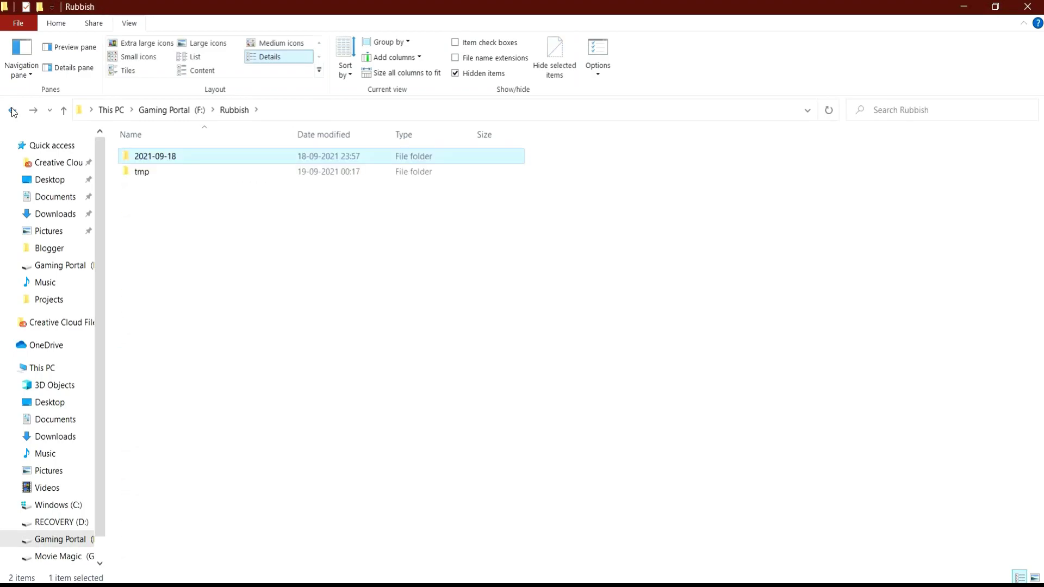
{"action": "left_click", "coordinate": [12, 112]}
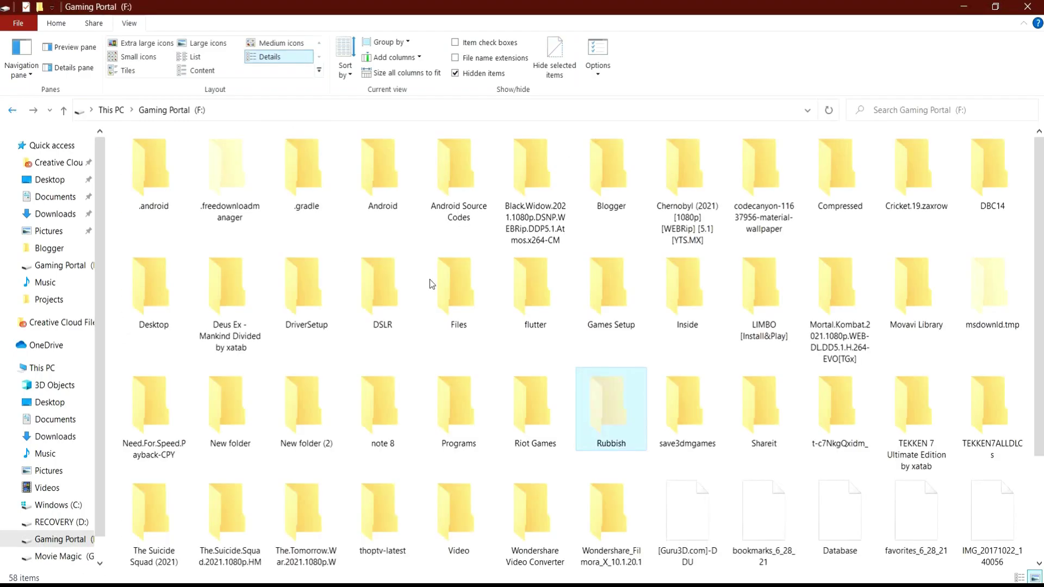
Open the drive's own Files > Files folder and return to the F: root
{"action": "double_click", "coordinate": [449, 298]}
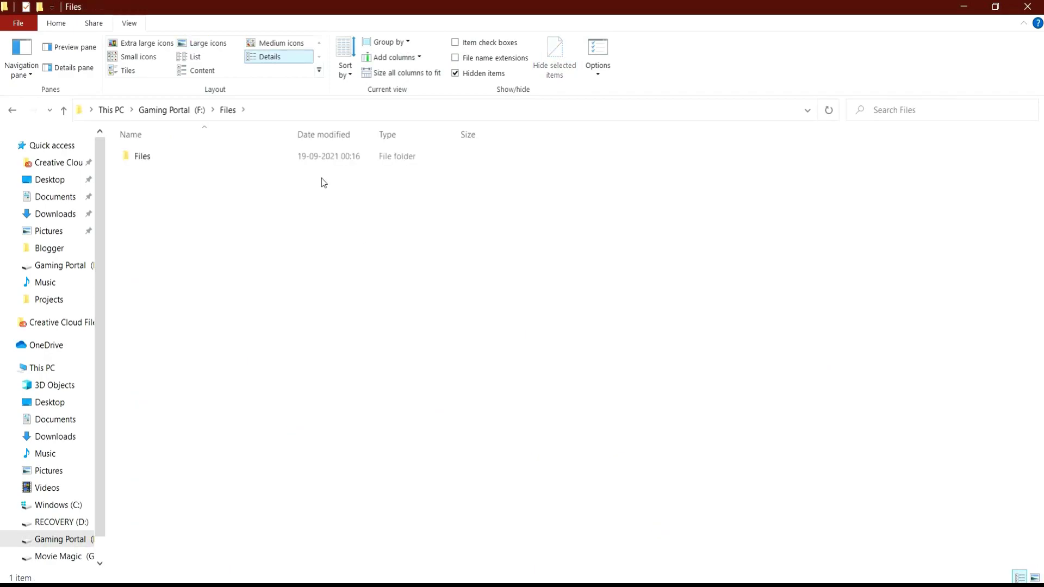
{"action": "left_click", "coordinate": [320, 156]}
{"action": "double_click", "coordinate": [321, 155]}
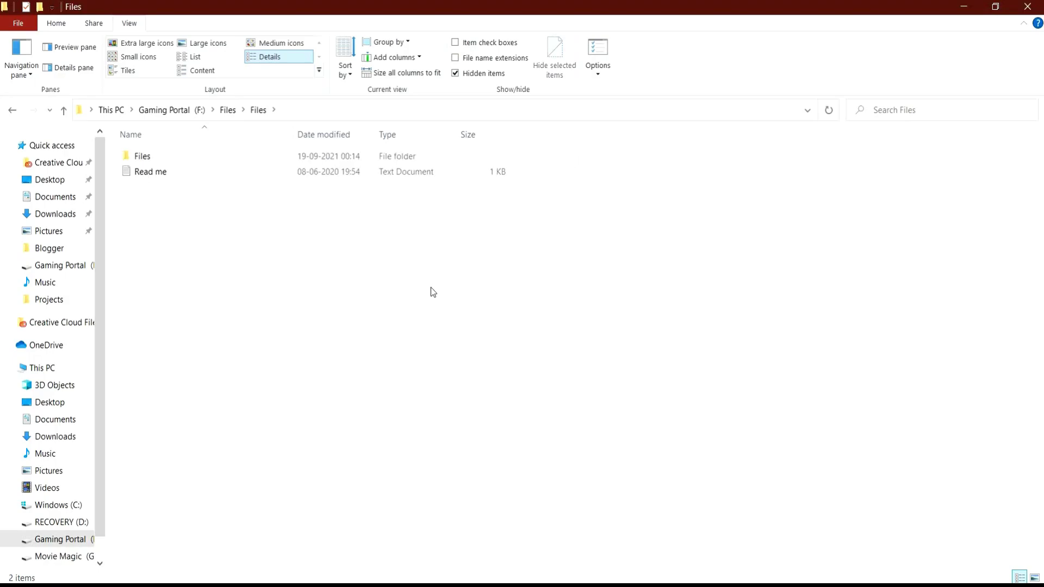
{"action": "left_click", "coordinate": [12, 110]}
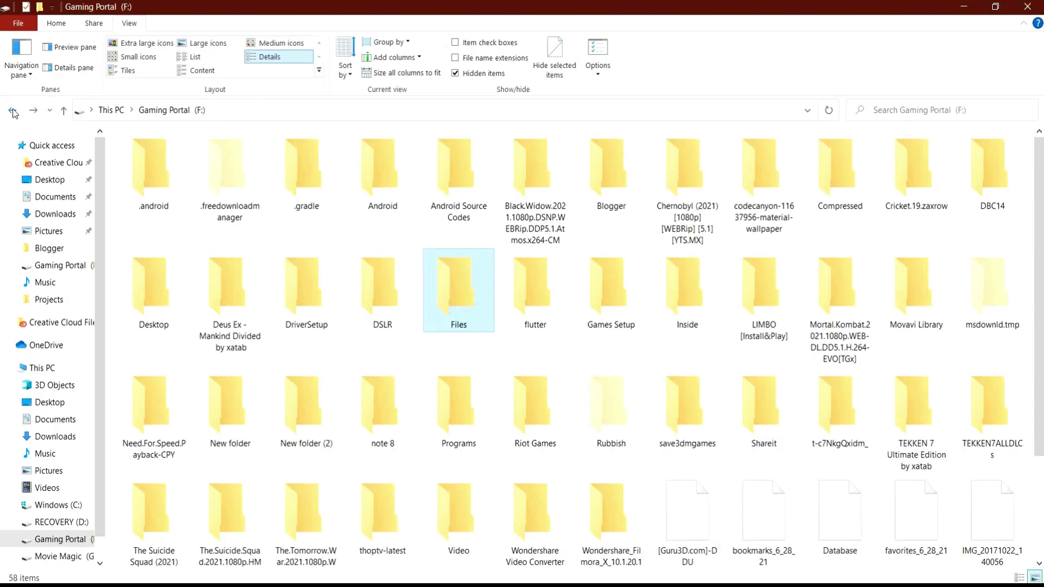
Reopen the Rubbish copy at 2021-09-18 > Files > Files
{"action": "double_click", "coordinate": [603, 411]}
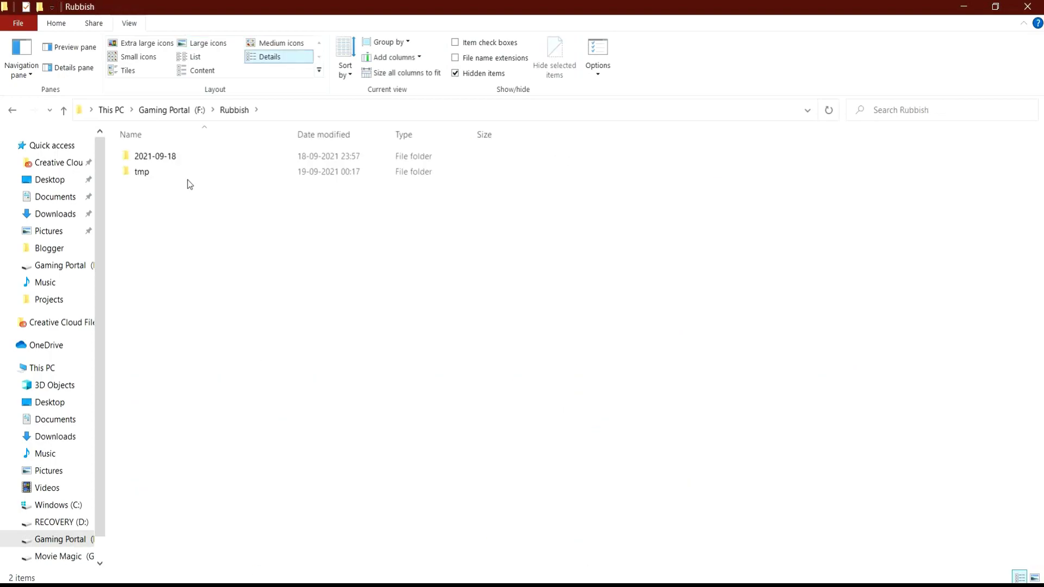
{"action": "double_click", "coordinate": [187, 164]}
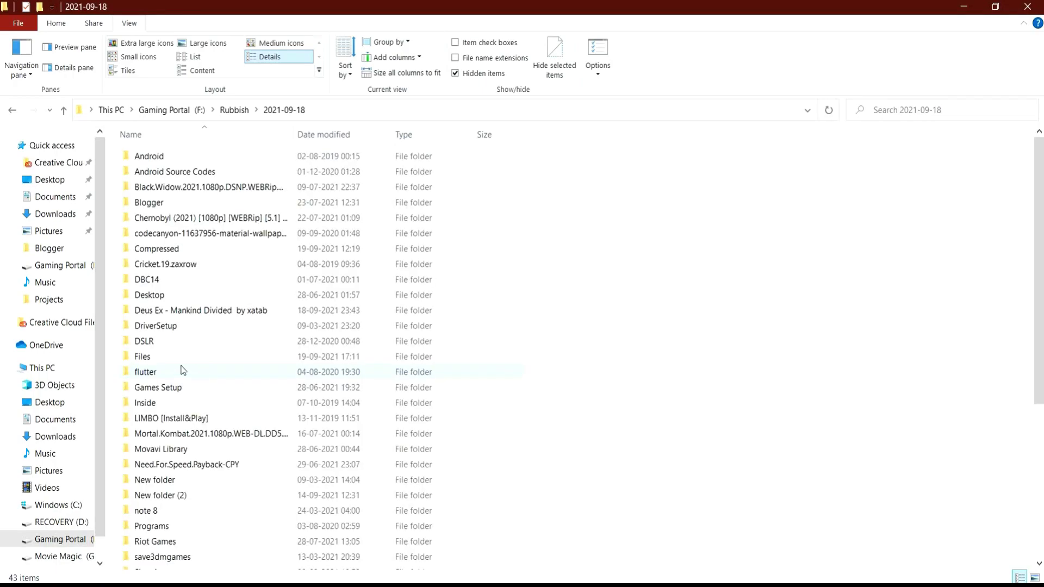
{"action": "double_click", "coordinate": [154, 359]}
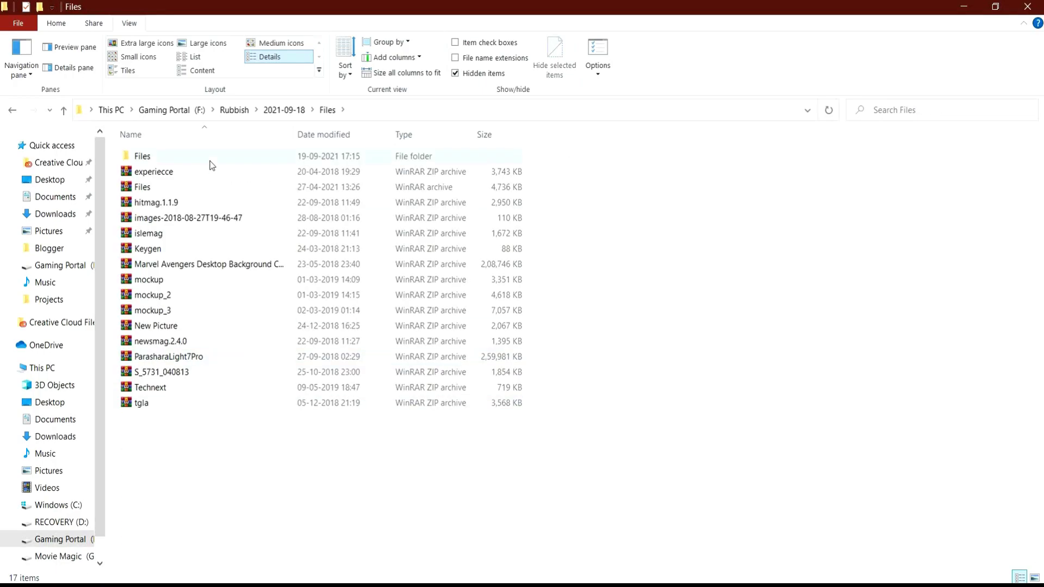
{"action": "double_click", "coordinate": [209, 157]}
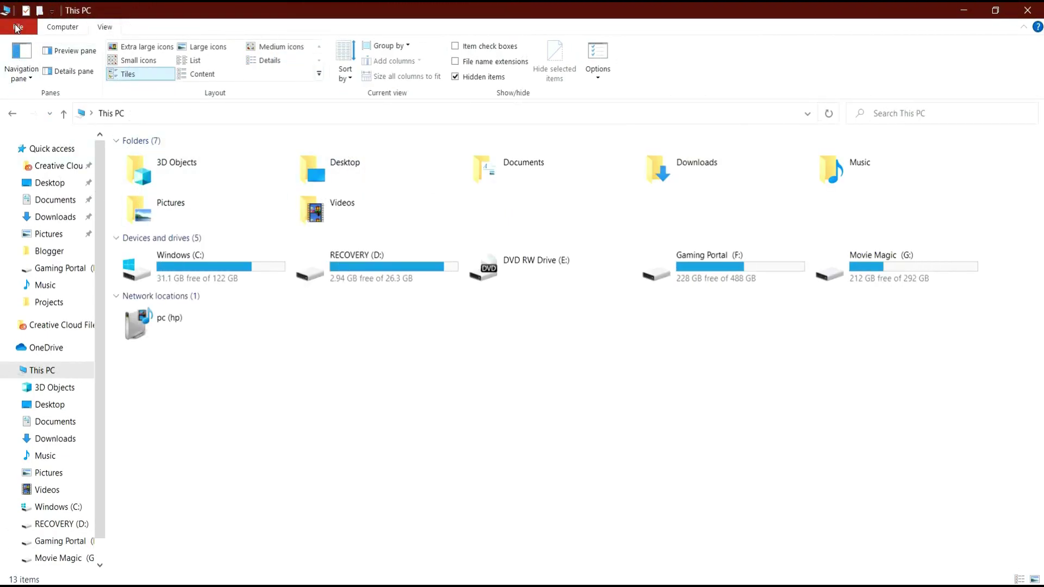
In Folder Options, show hidden files, folders and drives and unhide protected operating system files
{"action": "left_click", "coordinate": [16, 27]}
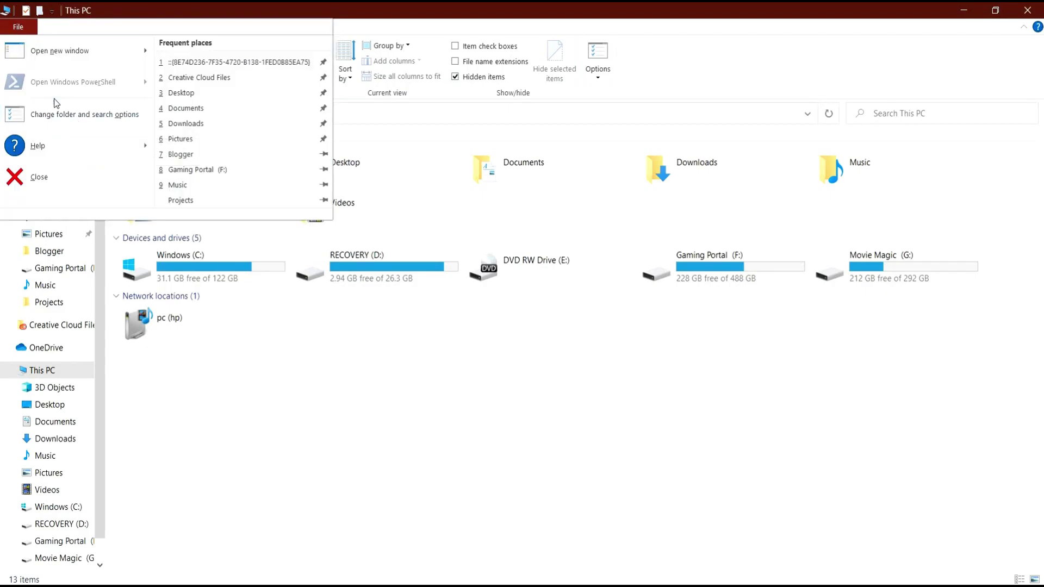
{"action": "left_click", "coordinate": [84, 114]}
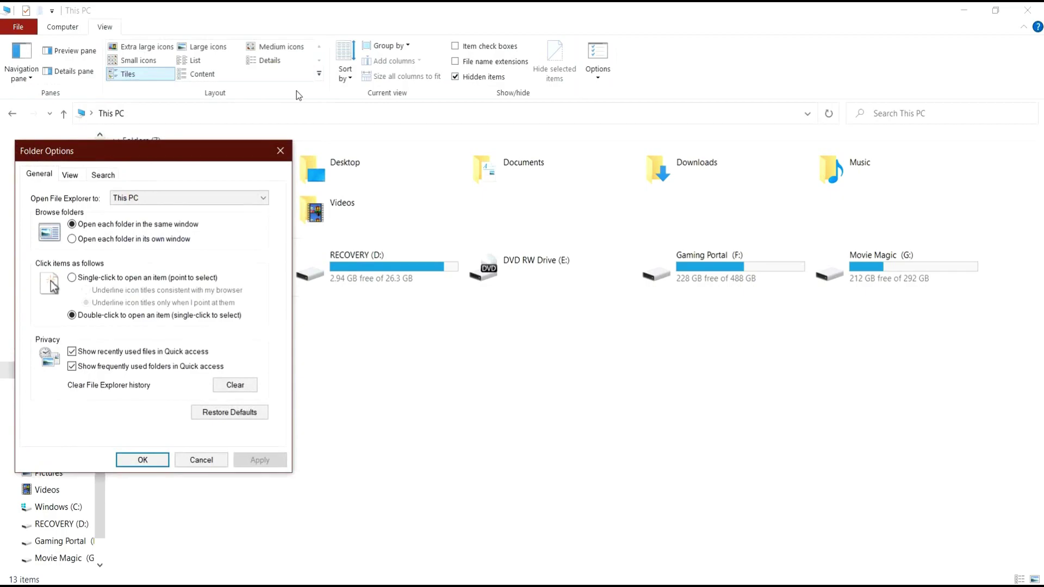
{"action": "mouse_move", "coordinate": [154, 145]}
{"action": "left_mouse_down"}
{"action": "mouse_move", "coordinate": [476, 129]}
{"action": "mouse_move", "coordinate": [461, 127]}
{"action": "left_mouse_up"}
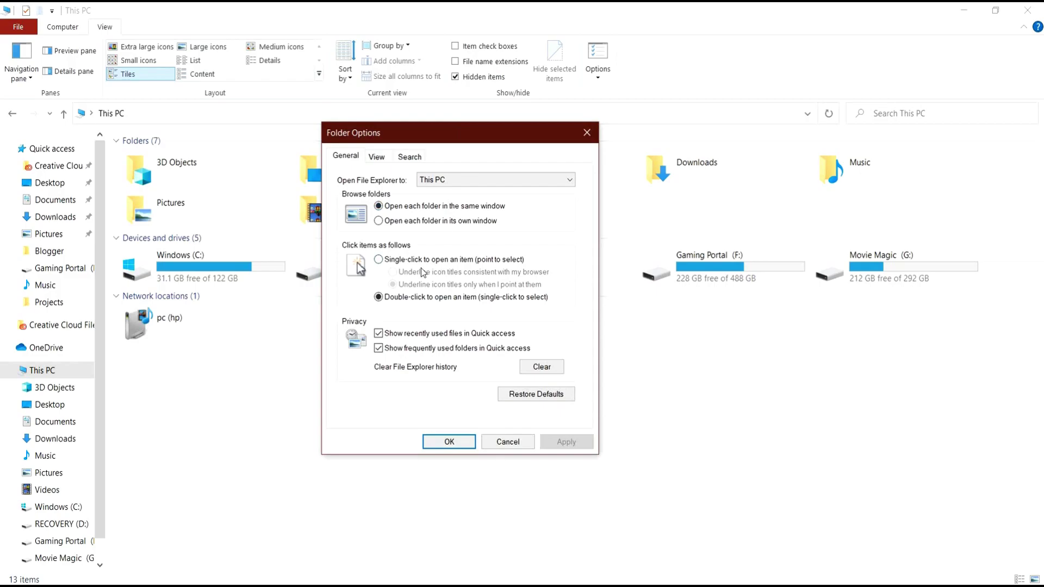
{"action": "left_click", "coordinate": [376, 157]}
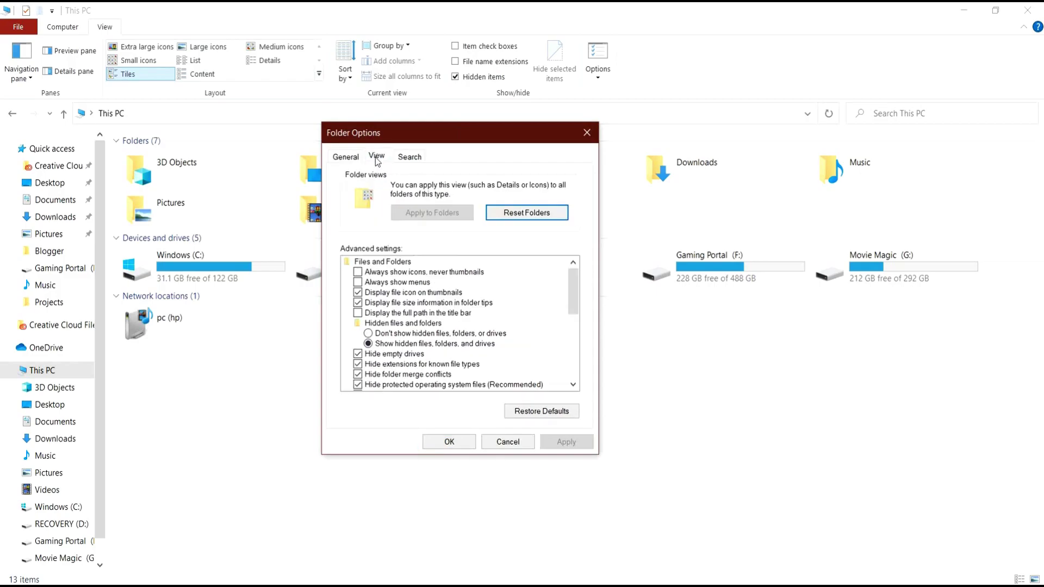
{"action": "left_click", "coordinate": [368, 334]}
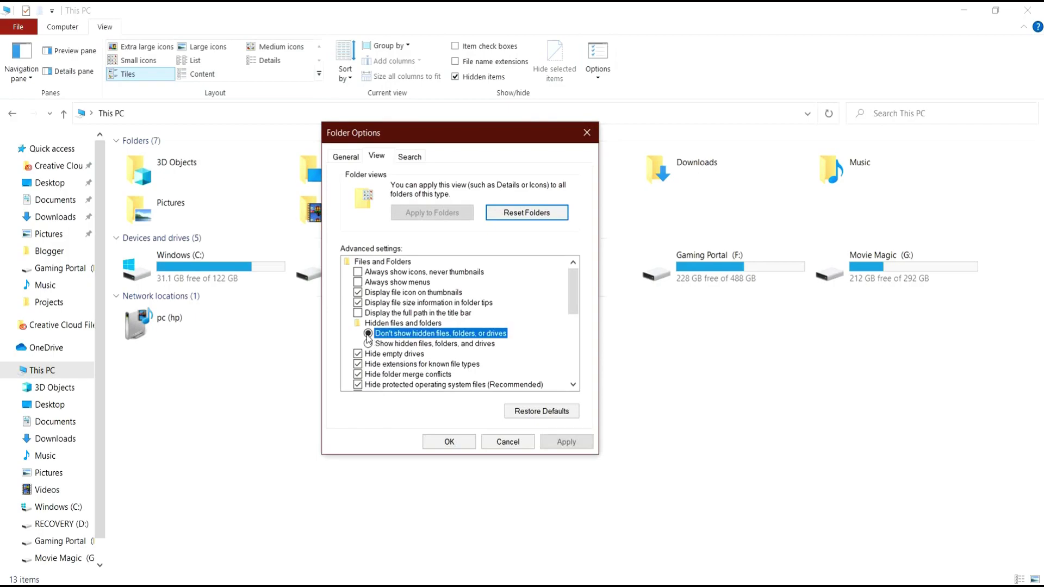
{"action": "left_click", "coordinate": [367, 343]}
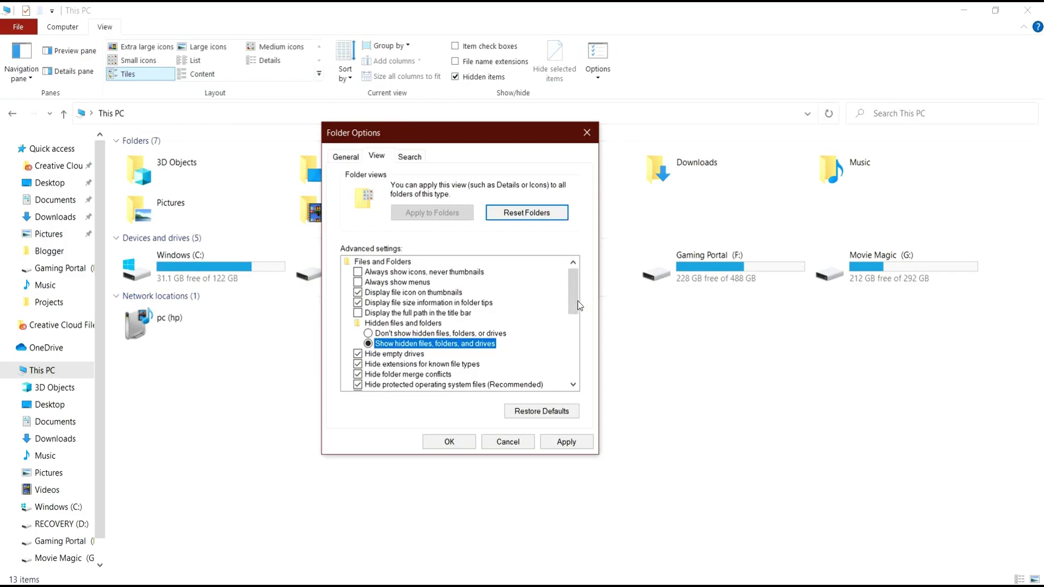
{"action": "left_click_drag", "start_coordinate": [573, 294], "coordinate": [568, 326]}
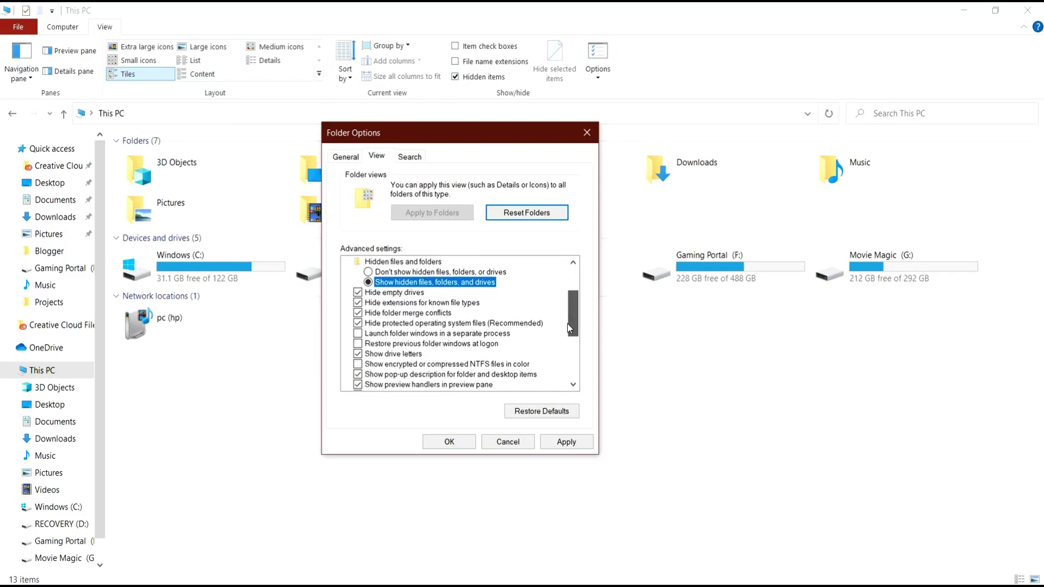
{"action": "left_click", "coordinate": [357, 323]}
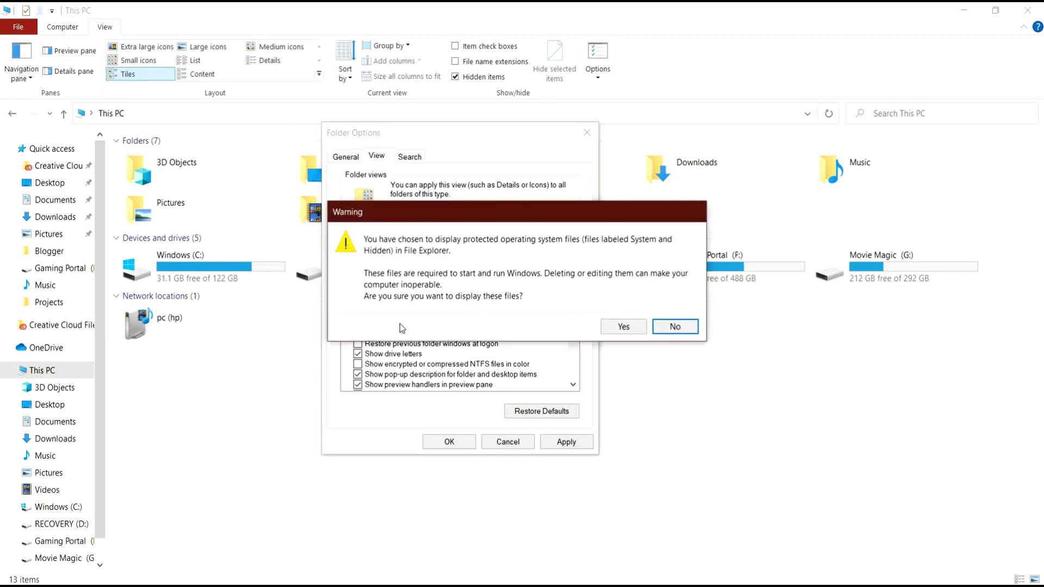
{"action": "left_click", "coordinate": [622, 326]}
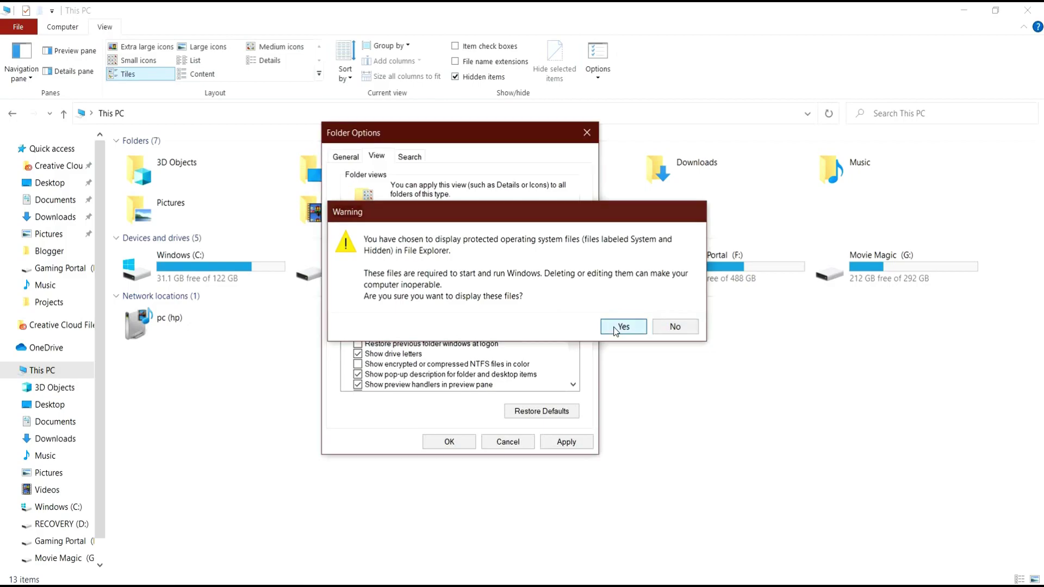
{"action": "left_click", "coordinate": [567, 441]}
{"action": "left_click", "coordinate": [449, 441]}
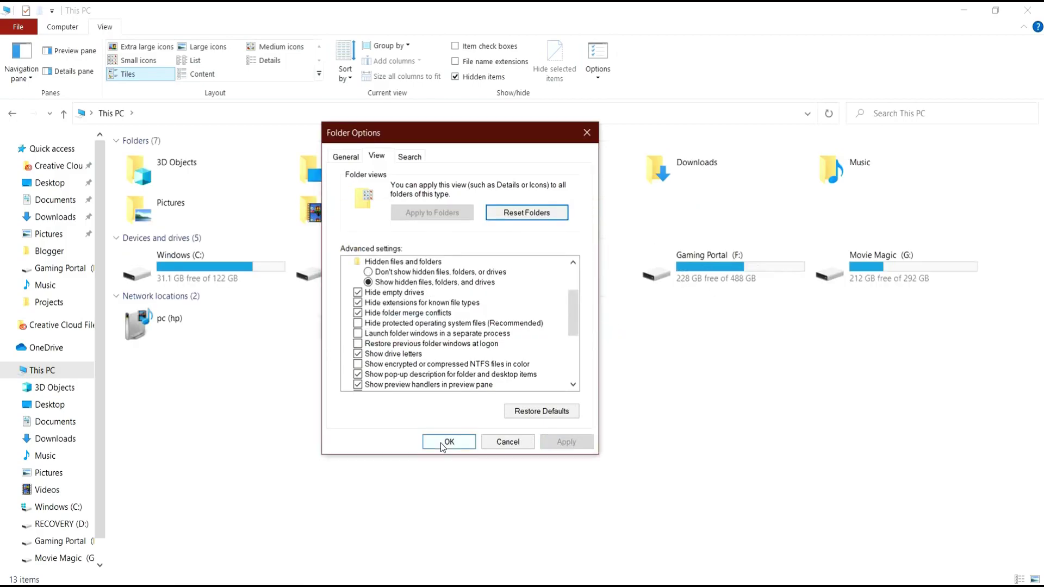
{"action": "left_click", "coordinate": [441, 445]}
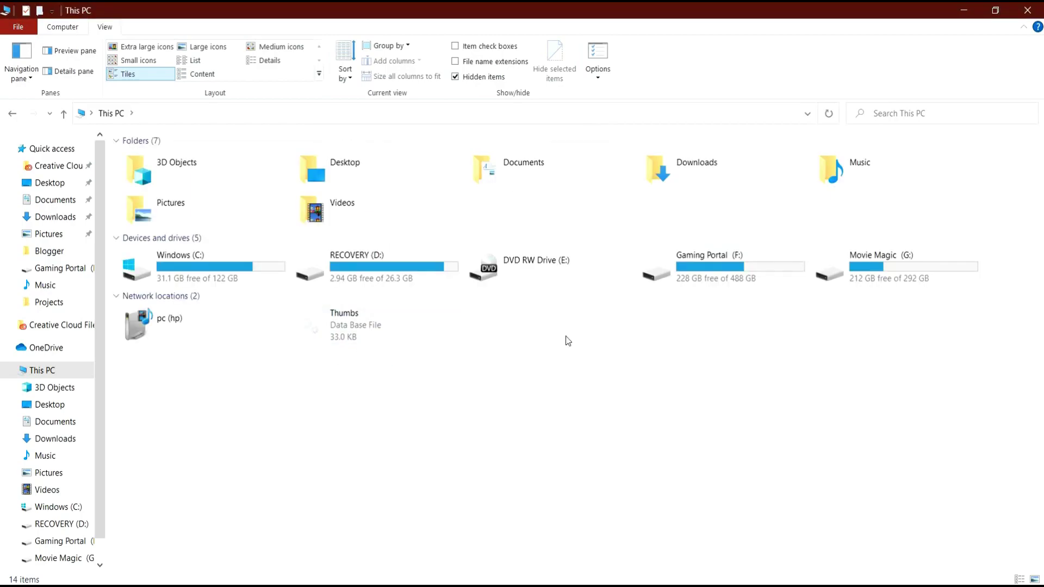
Browse Gaming Portal (F:) > Rubbish > 2021-09-18, then go back to This PC
{"action": "double_click", "coordinate": [706, 277]}
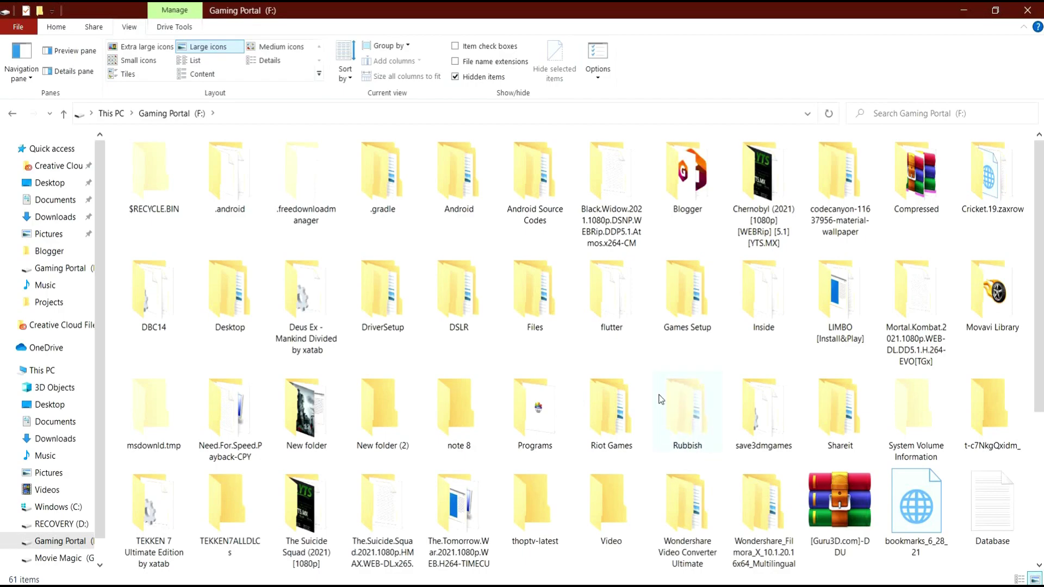
{"action": "double_click", "coordinate": [689, 412]}
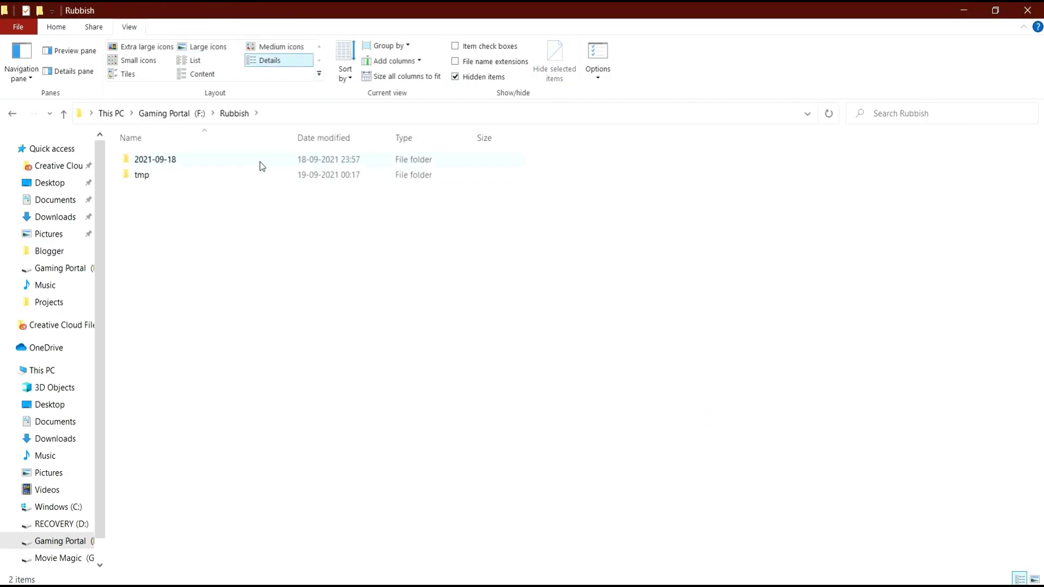
{"action": "double_click", "coordinate": [260, 160]}
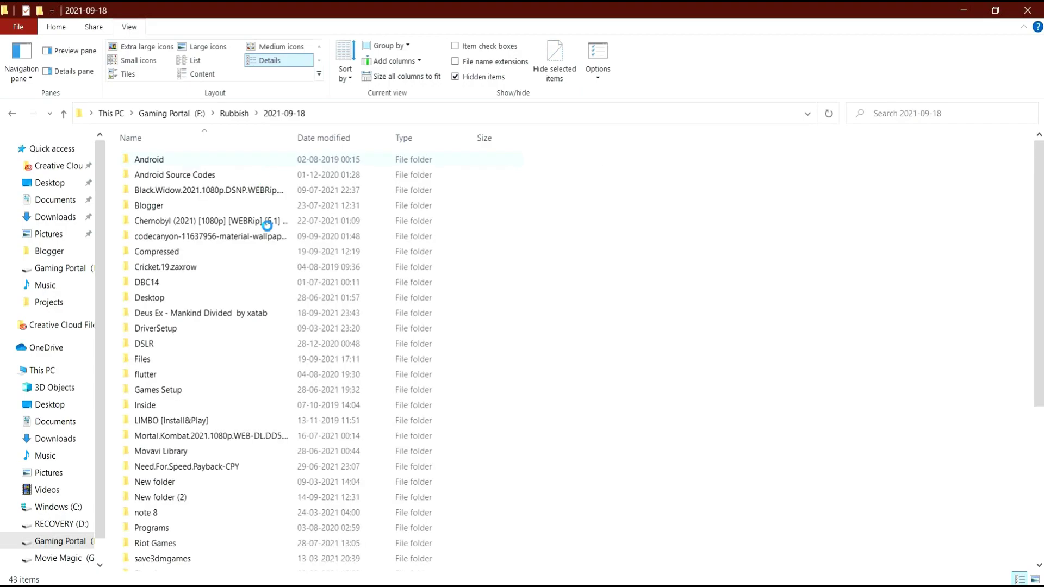
{"action": "scroll", "coordinate": [522, 379], "scroll_direction": "down", "scroll_amount": 1}
{"action": "scroll", "coordinate": [509, 381], "scroll_direction": "down", "scroll_amount": 3}
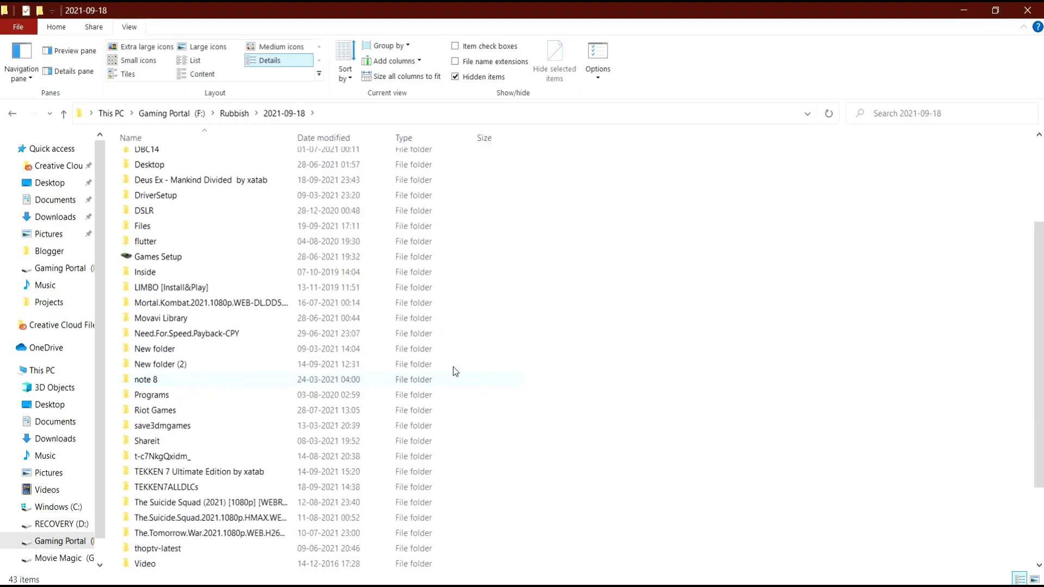
{"action": "scroll", "coordinate": [453, 366], "scroll_direction": "up", "scroll_amount": 4}
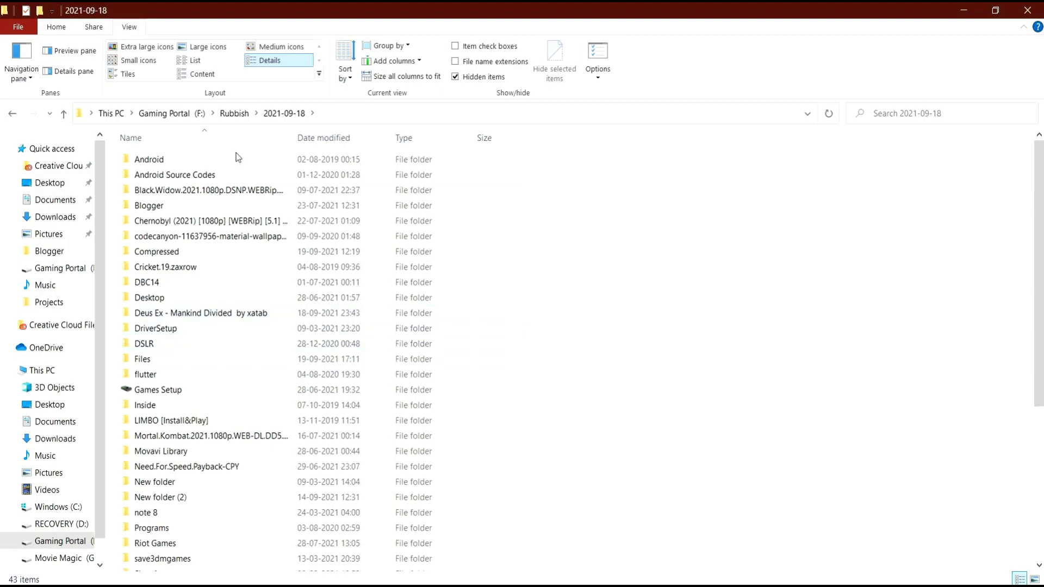
{"action": "left_click", "coordinate": [12, 116]}
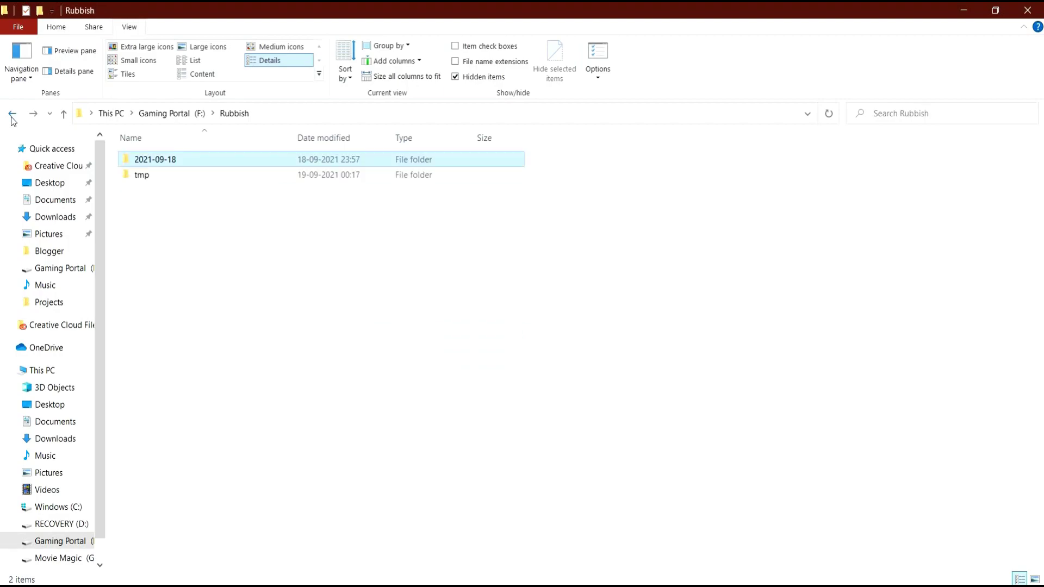
{"action": "left_click", "coordinate": [12, 117]}
{"action": "left_click", "coordinate": [12, 117]}
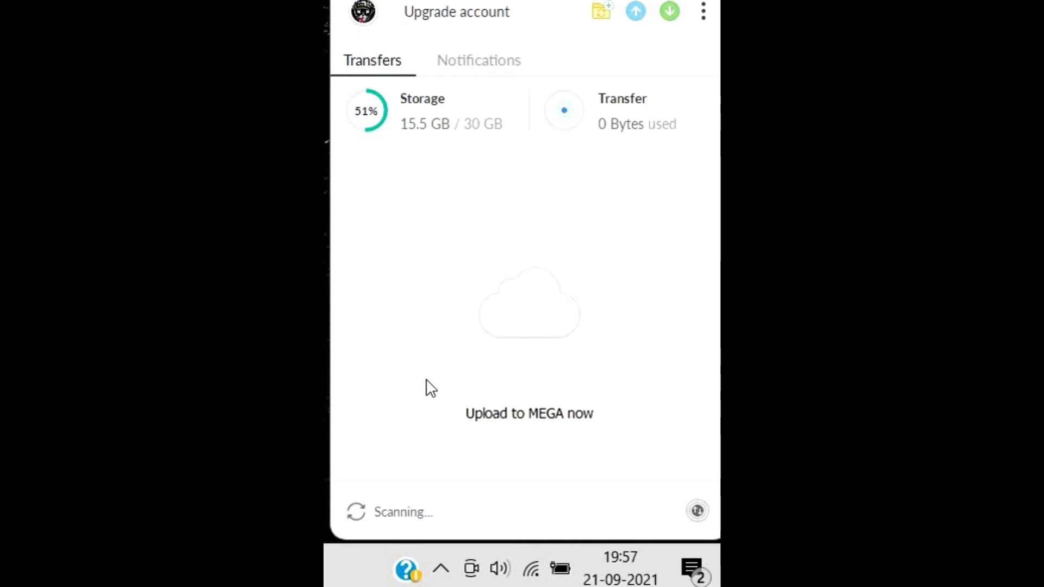
Untick the MEGAsync folder sync under Settings > Syncs and apply the change
{"action": "left_click", "coordinate": [703, 11]}
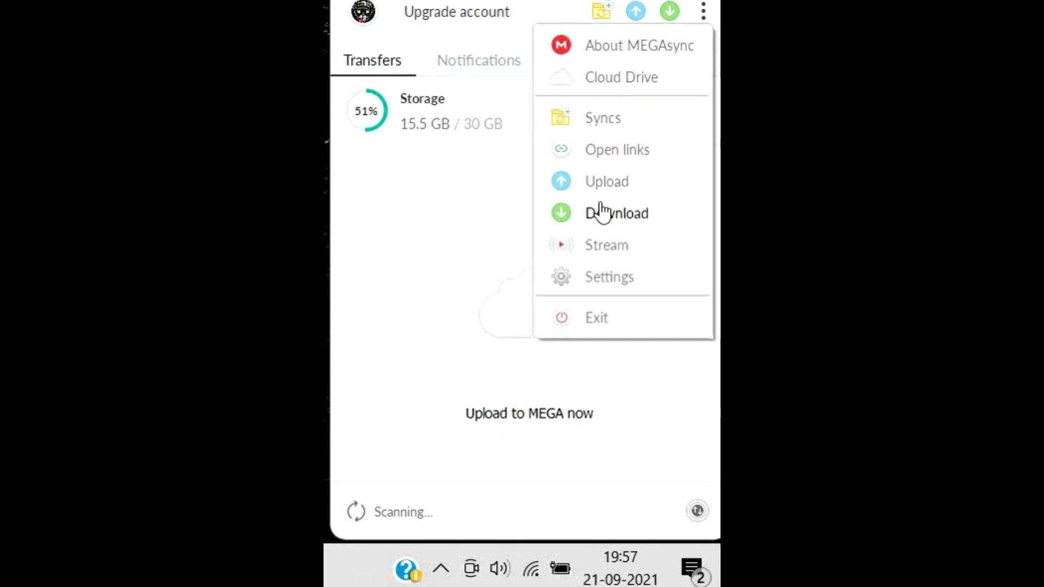
{"action": "left_click", "coordinate": [600, 278]}
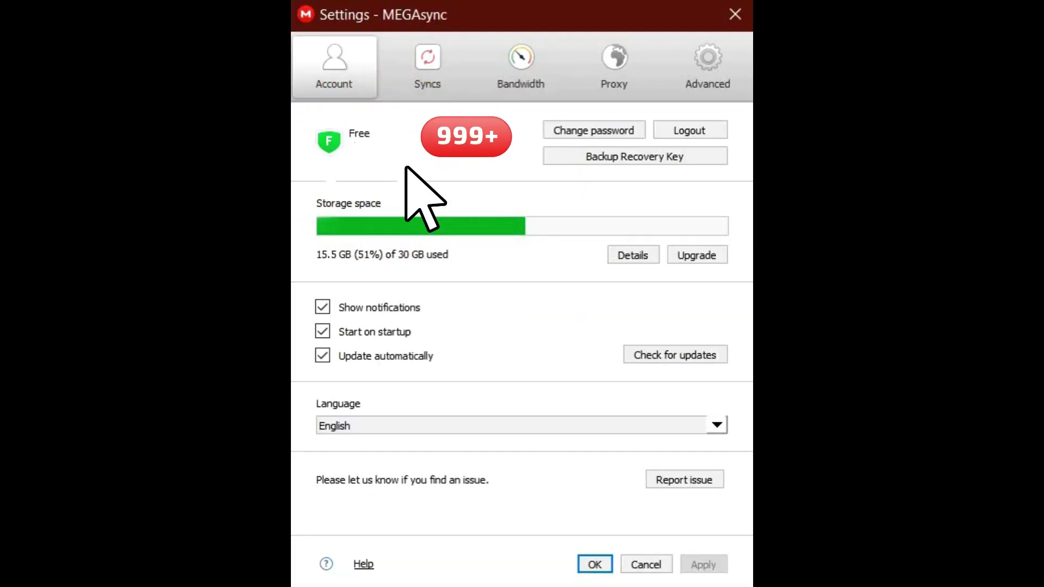
{"action": "left_click", "coordinate": [430, 66]}
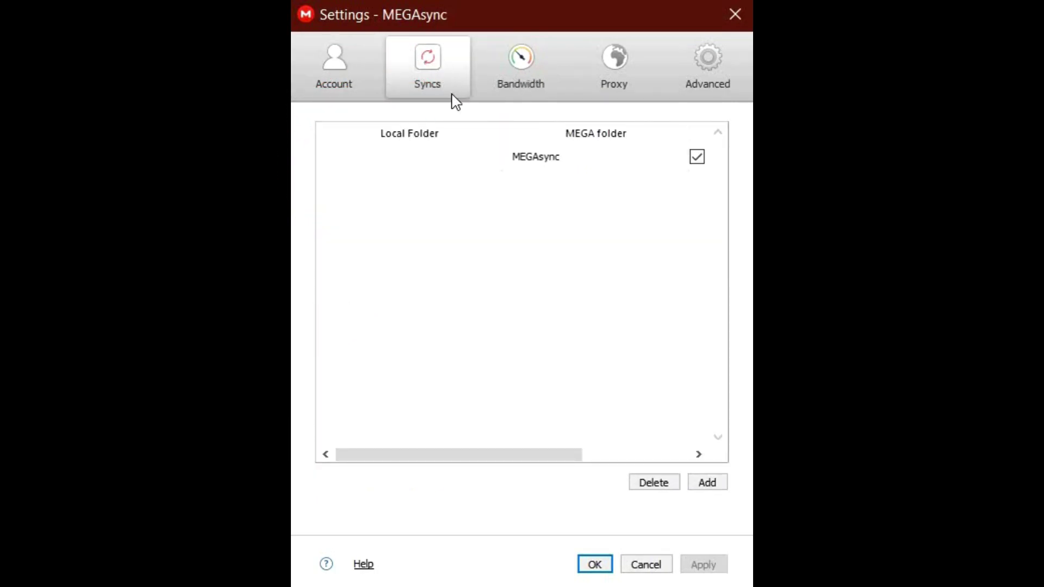
{"action": "left_click", "coordinate": [696, 157]}
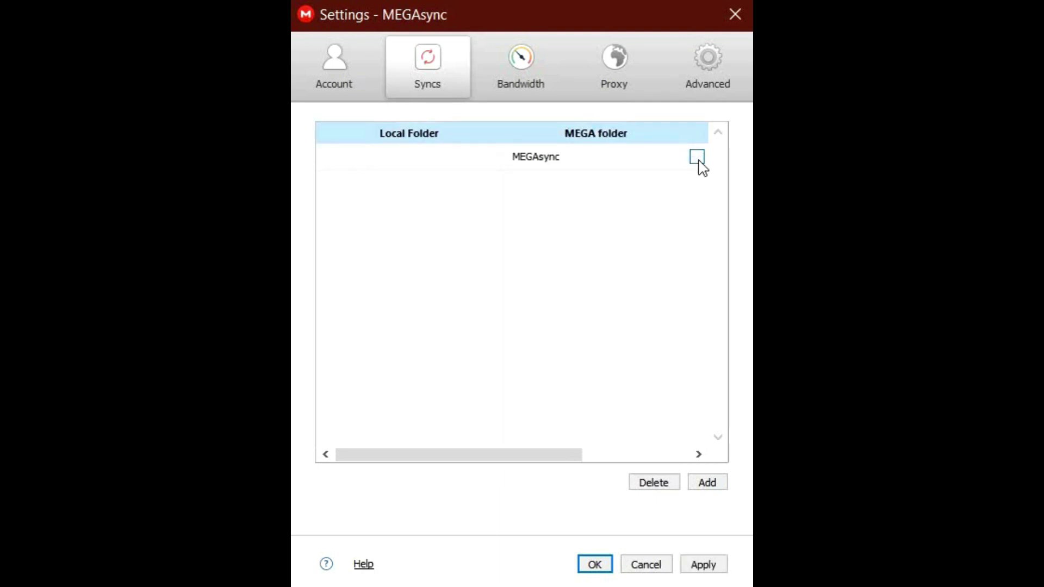
{"action": "left_click", "coordinate": [703, 564]}
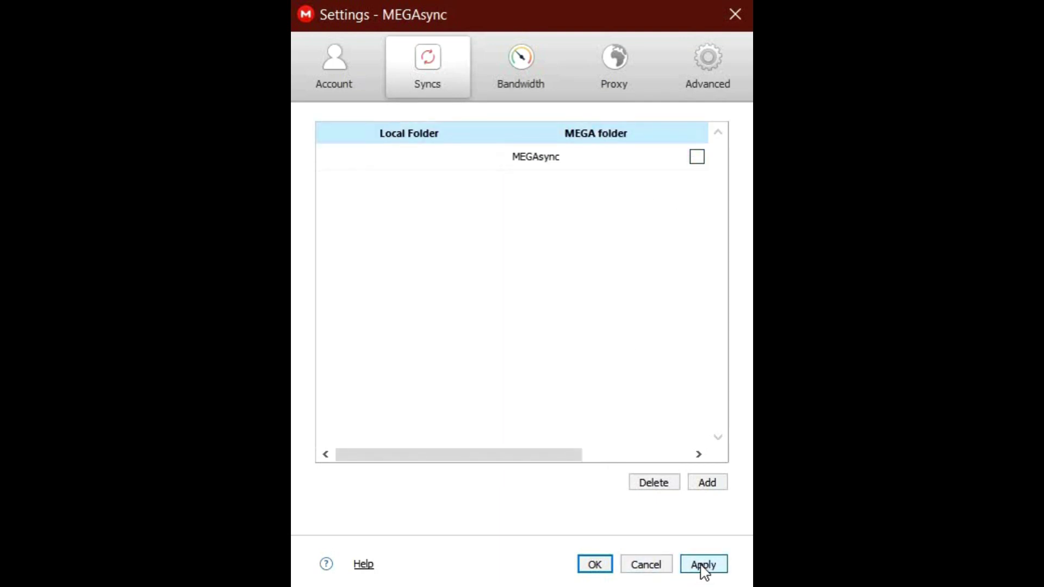
{"action": "left_click", "coordinate": [595, 564]}
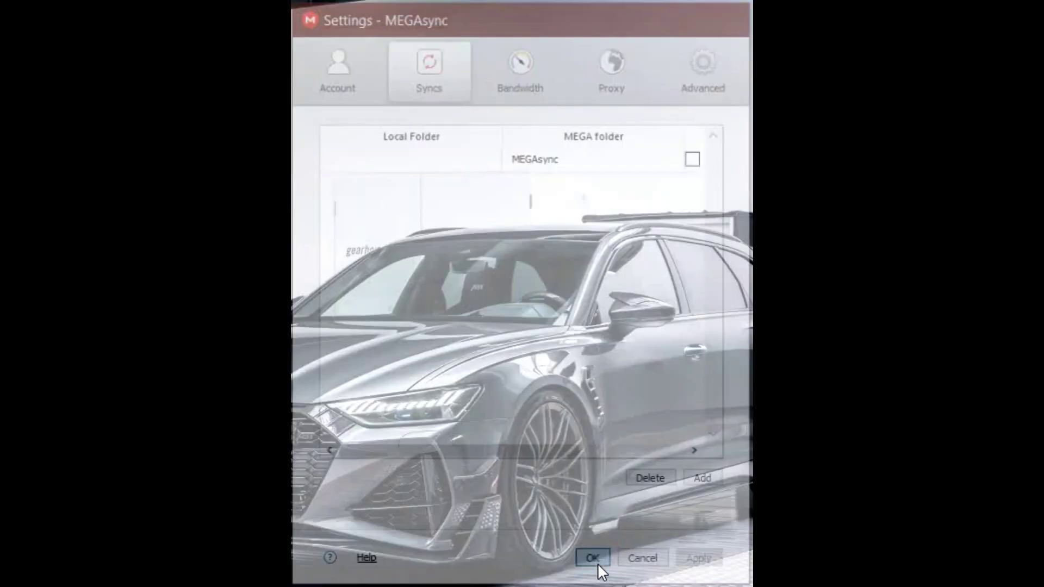